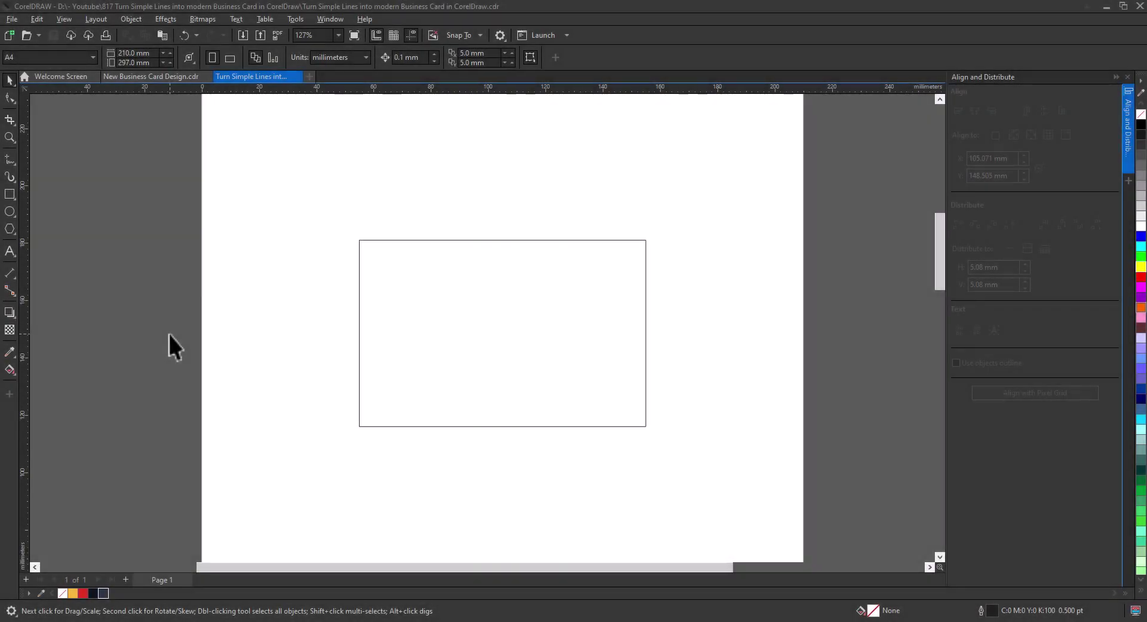
# Expand the Freehand tool flyout to reveal the 2-Point Line, Bézier and Pen tools.
pyautogui.click(7, 158)
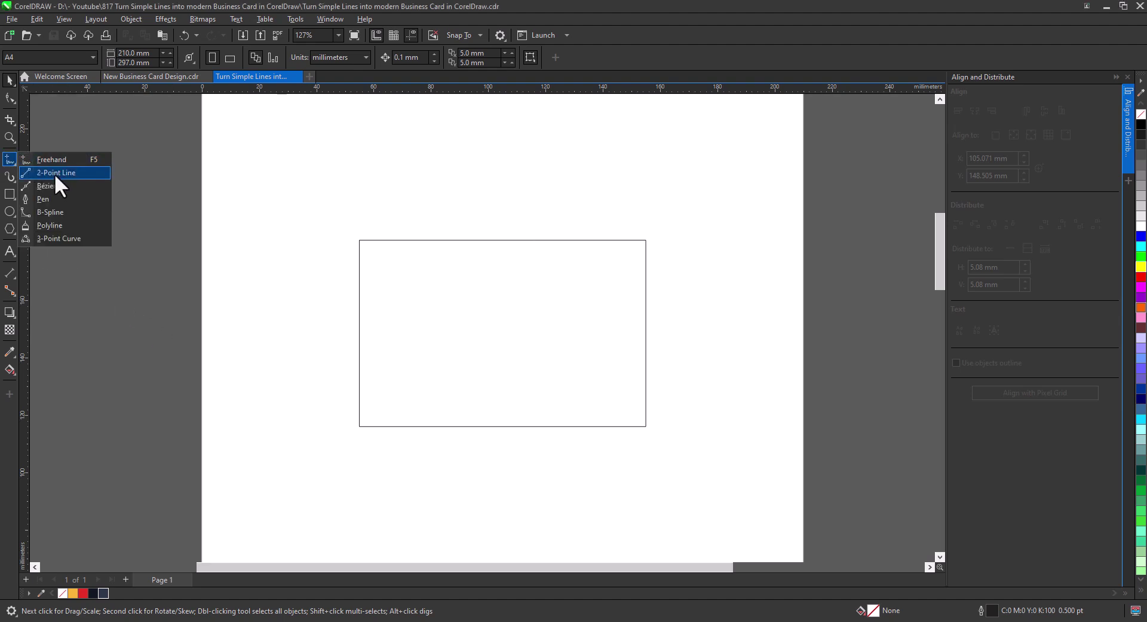
# Draw a slanted 2-Point Line across the card plus two parallel copies to its right.
pyautogui.click(55, 173)
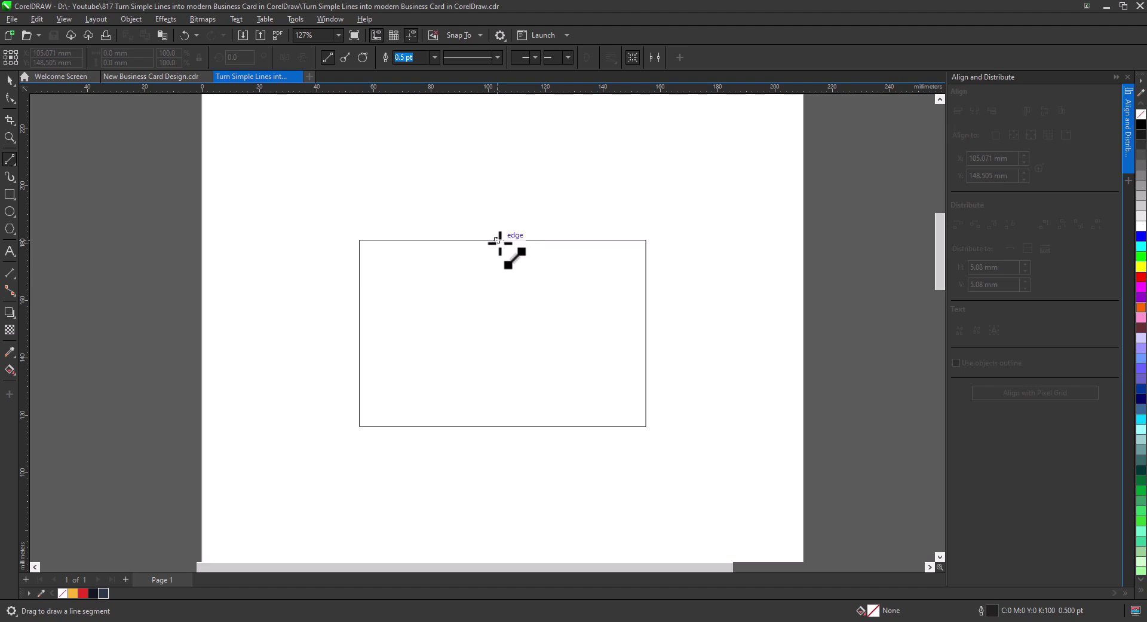
pyautogui.moveTo(501, 241); pyautogui.dragTo(557, 425)
pyautogui.click(8, 84)
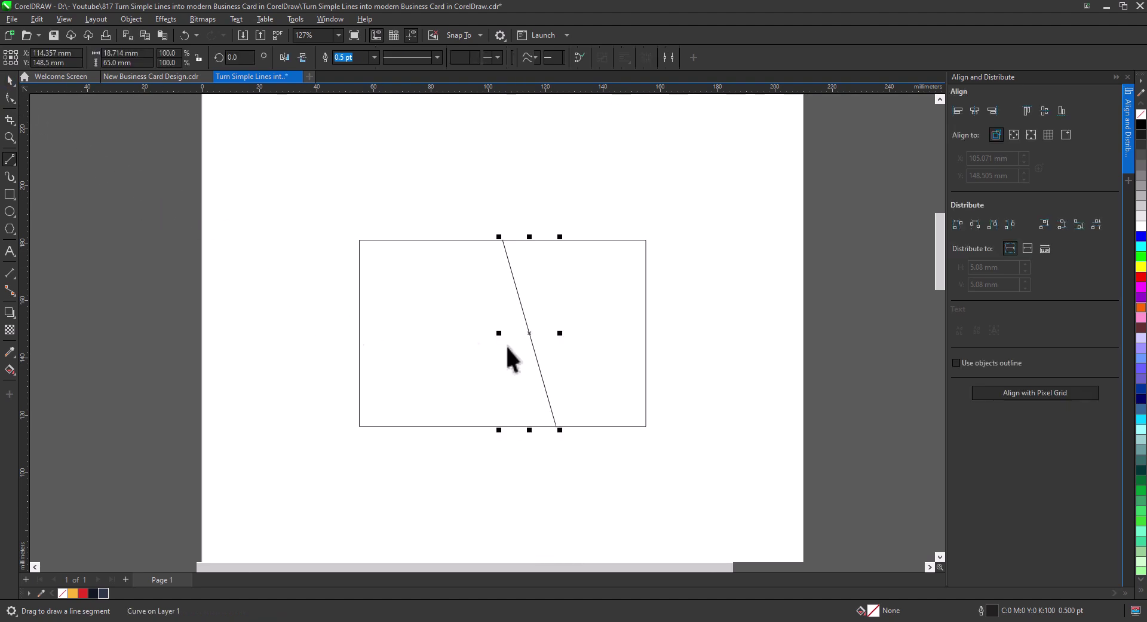
pyautogui.scroll(2, 573, 371)
pyautogui.press('ctrl')
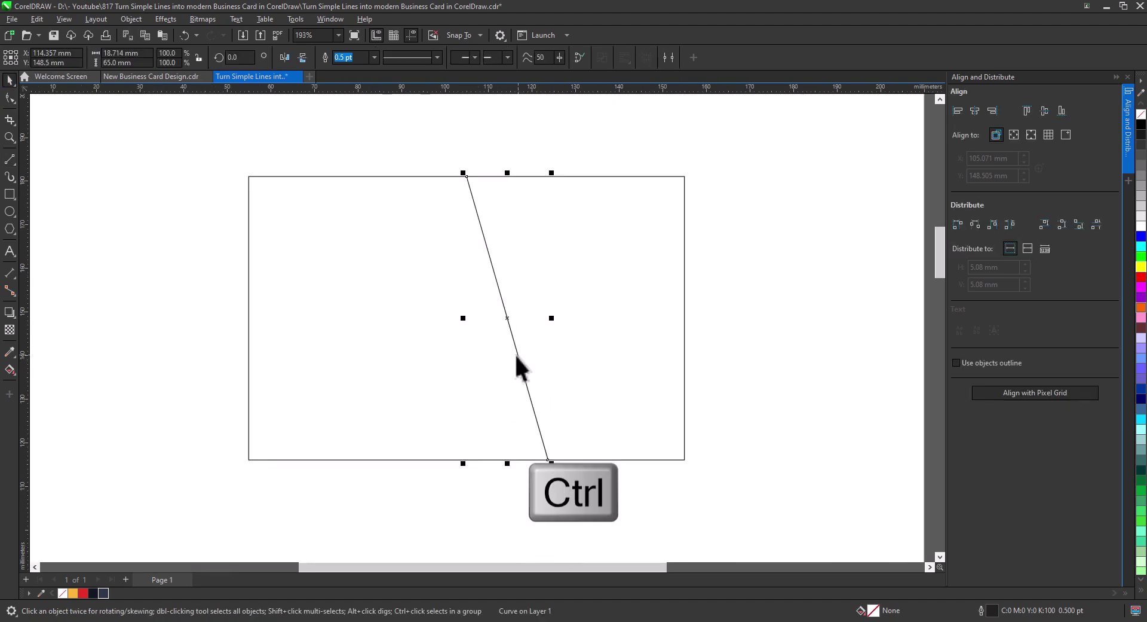
pyautogui.moveTo(516, 354); pyautogui.dragTo(570, 353)
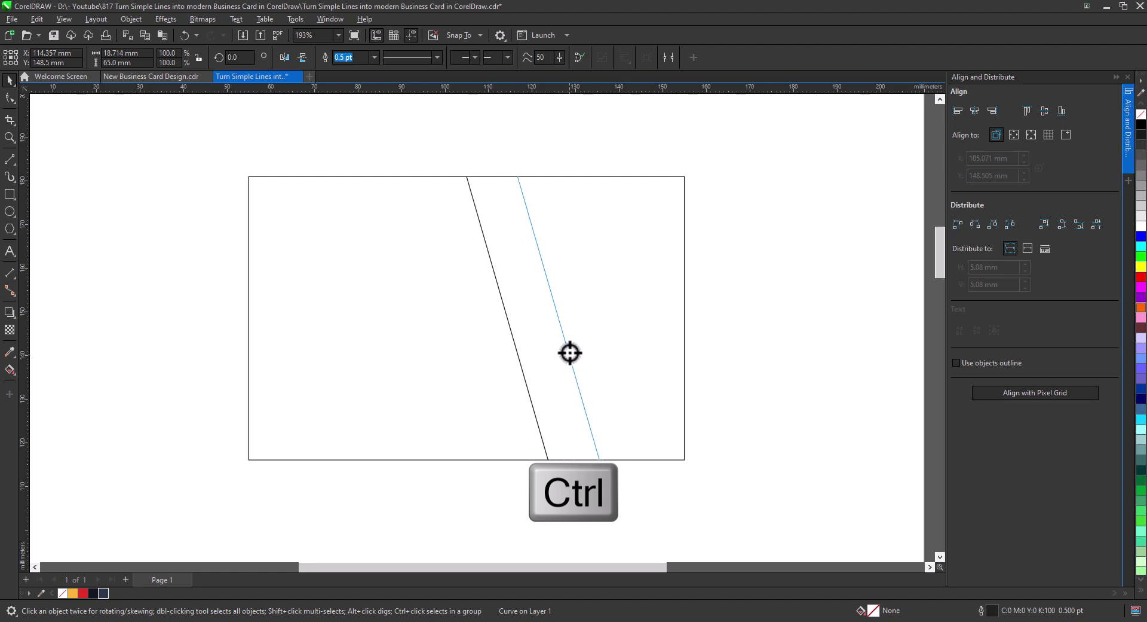
pyautogui.click(588, 371)
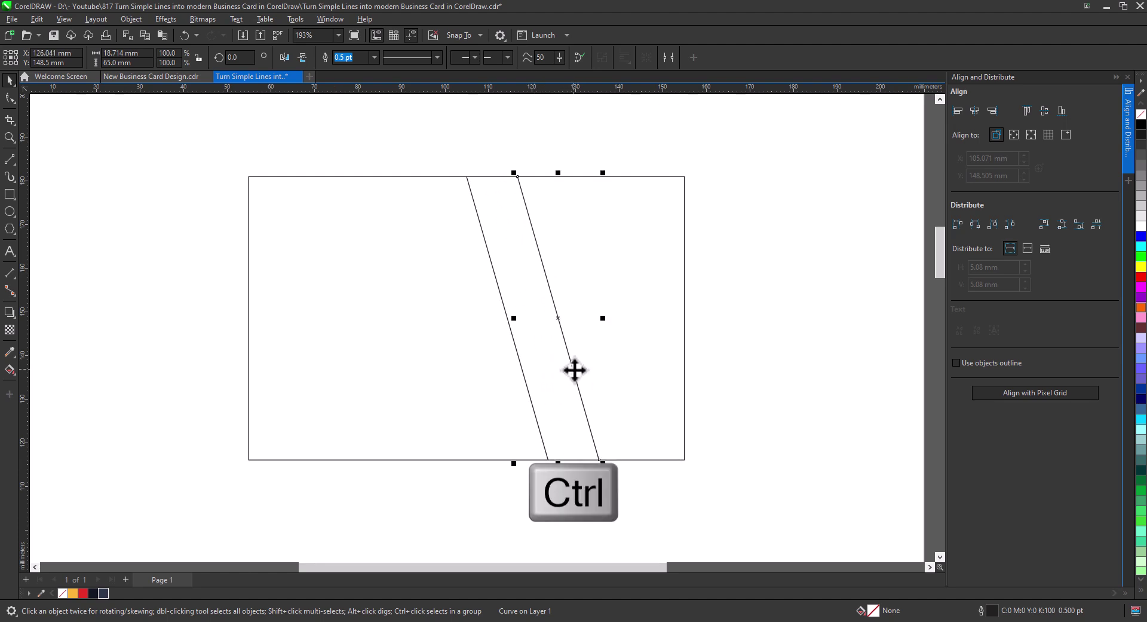
pyautogui.moveTo(574, 370)
pyautogui.mouseDown()
pyautogui.moveTo(606, 368)
pyautogui.moveTo(655, 392)
pyautogui.mouseUp()
pyautogui.click(619, 388)
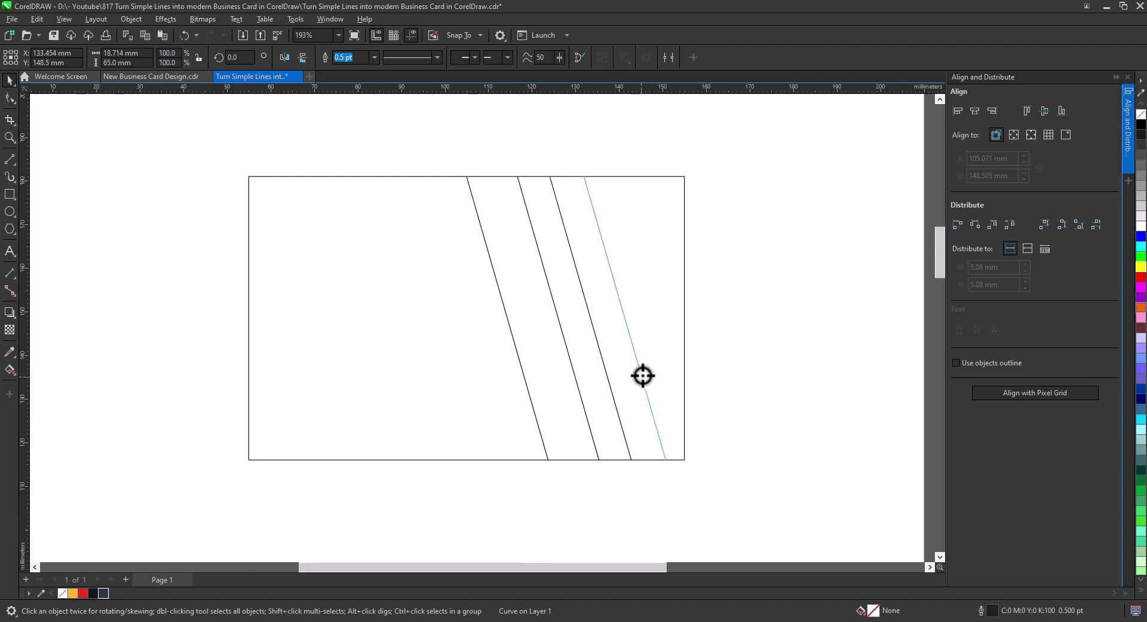
pyautogui.press('Escape')
# Duplicate a fourth line, mirror it horizontally and move it left toward the third line.
pyautogui.hotkey('ctrl', 'd')
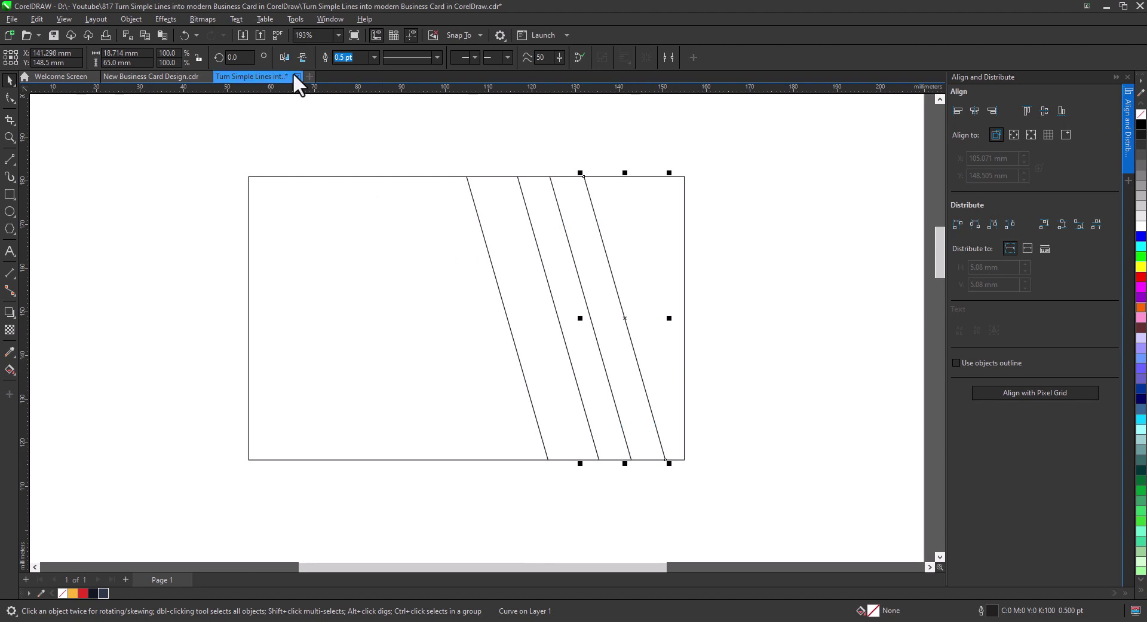
pyautogui.click(285, 56)
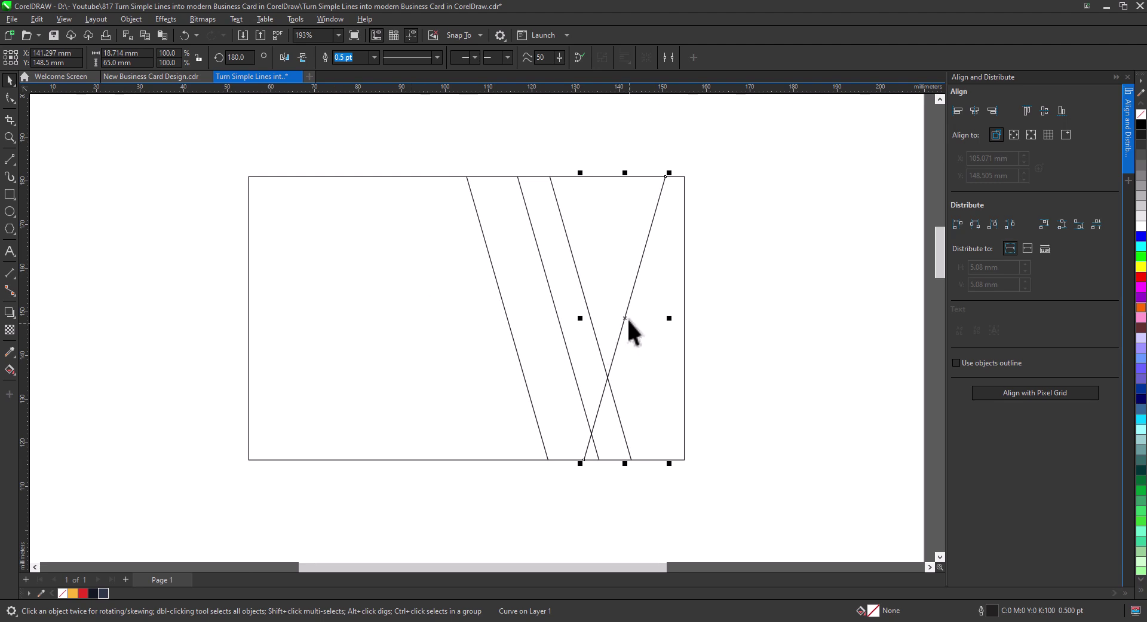
pyautogui.moveTo(625, 318)
pyautogui.mouseDown()
pyautogui.moveTo(601, 318)
pyautogui.moveTo(560, 463)
pyautogui.moveTo(586, 350)
pyautogui.mouseUp()
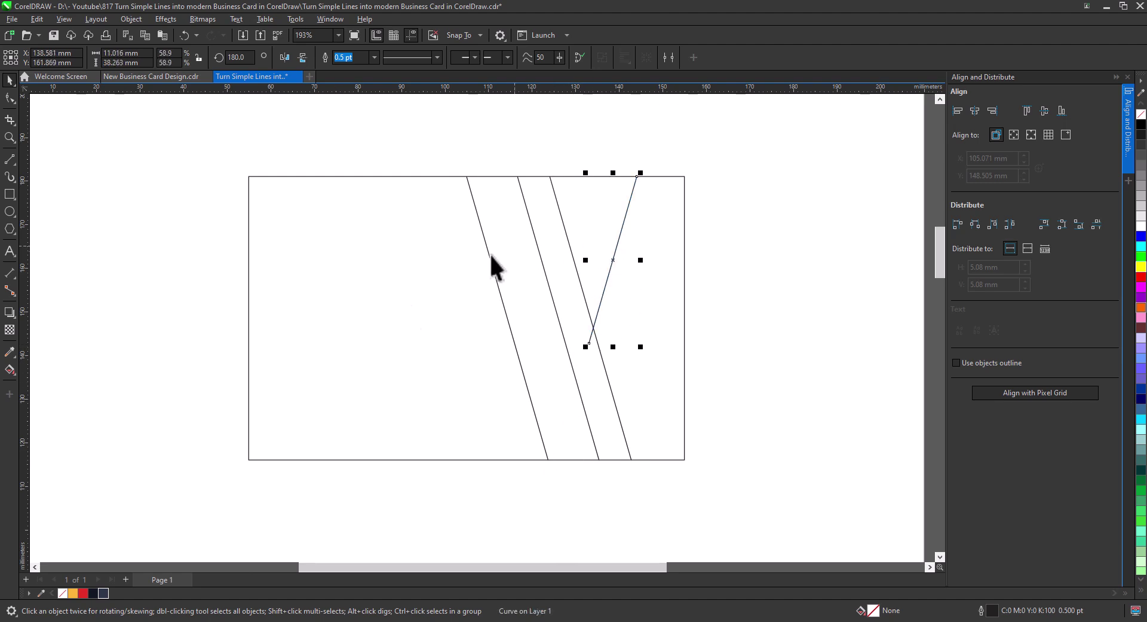
# Smart Fill all five enclosed card regions with dark purple.
pyautogui.click(10, 371)
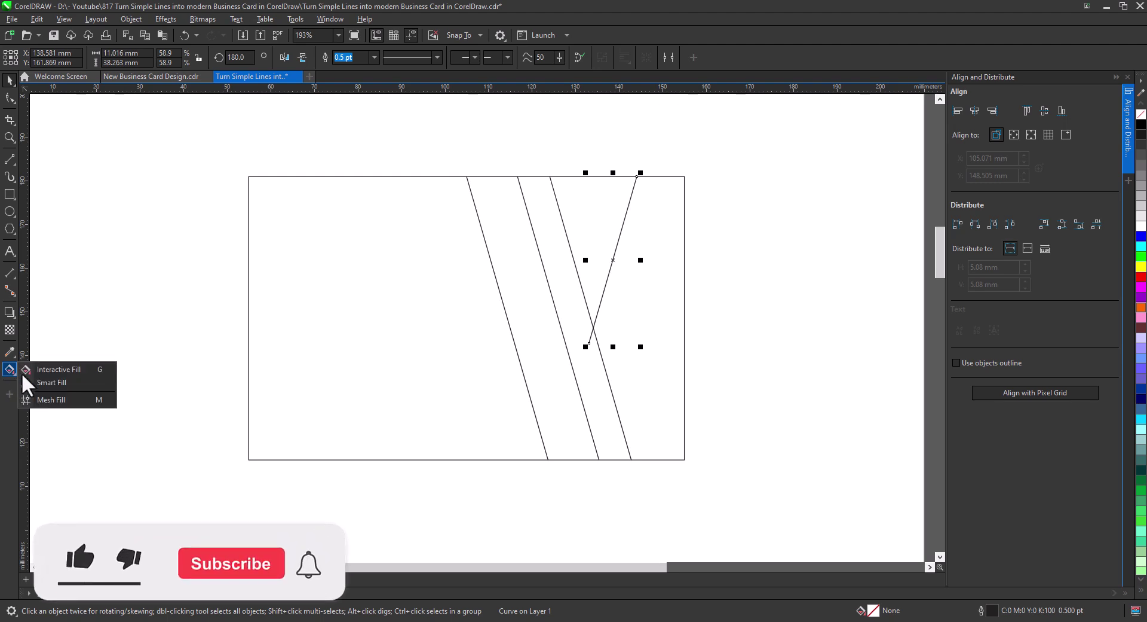
pyautogui.click(50, 383)
pyautogui.click(359, 335)
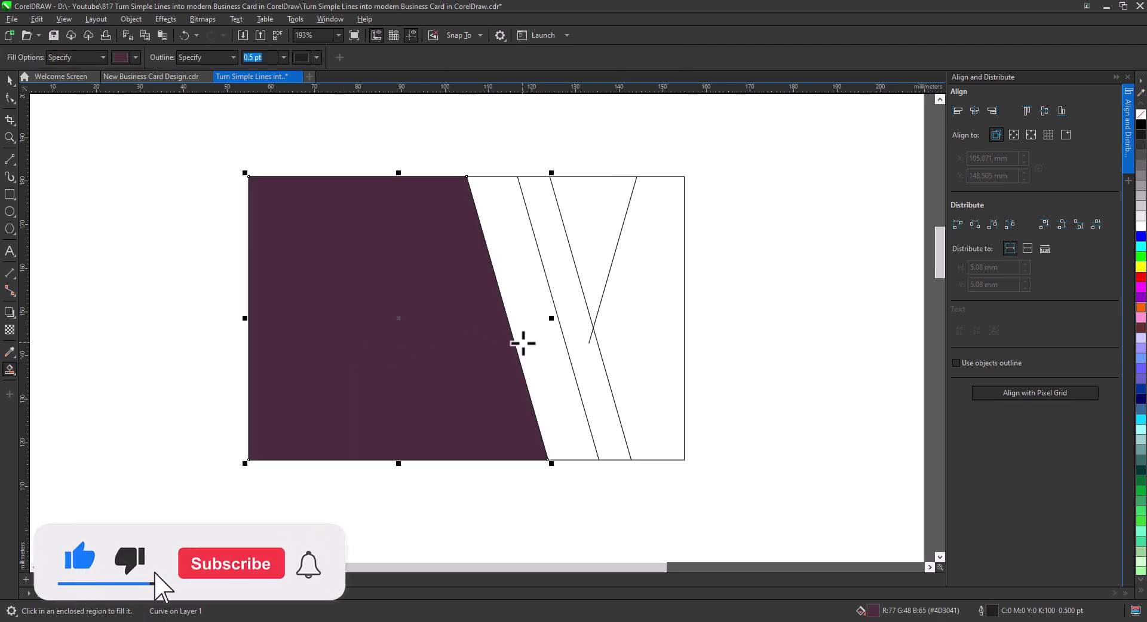
pyautogui.click(546, 344)
pyautogui.click(576, 302)
pyautogui.click(594, 231)
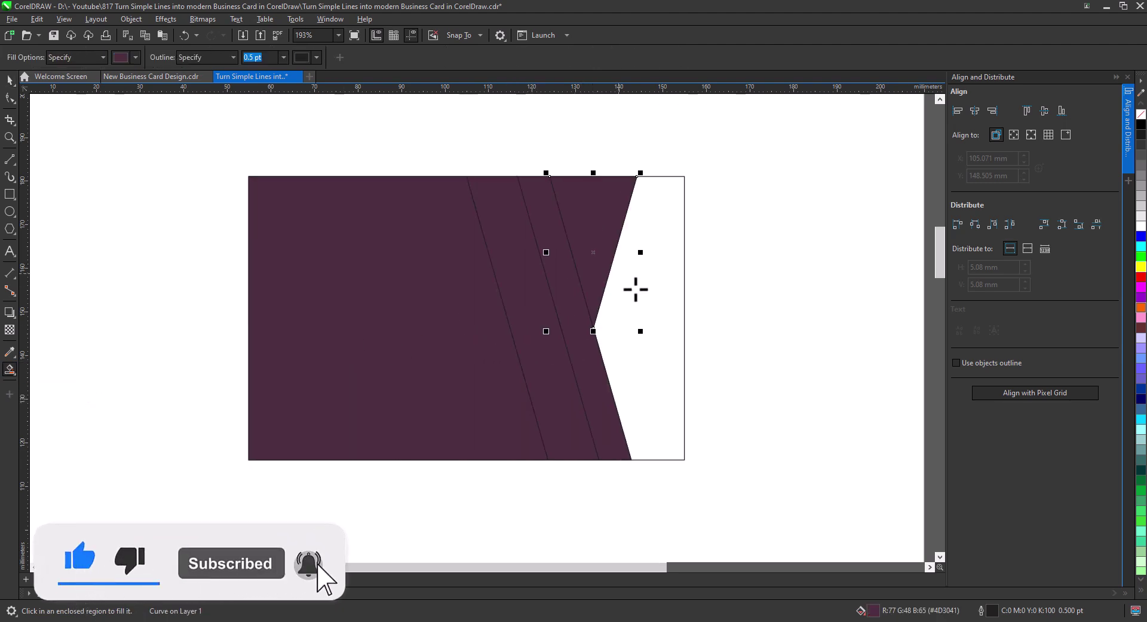
pyautogui.click(623, 330)
# Deselect everything, then select the purple card shape with the Pick tool.
pyautogui.click(10, 80)
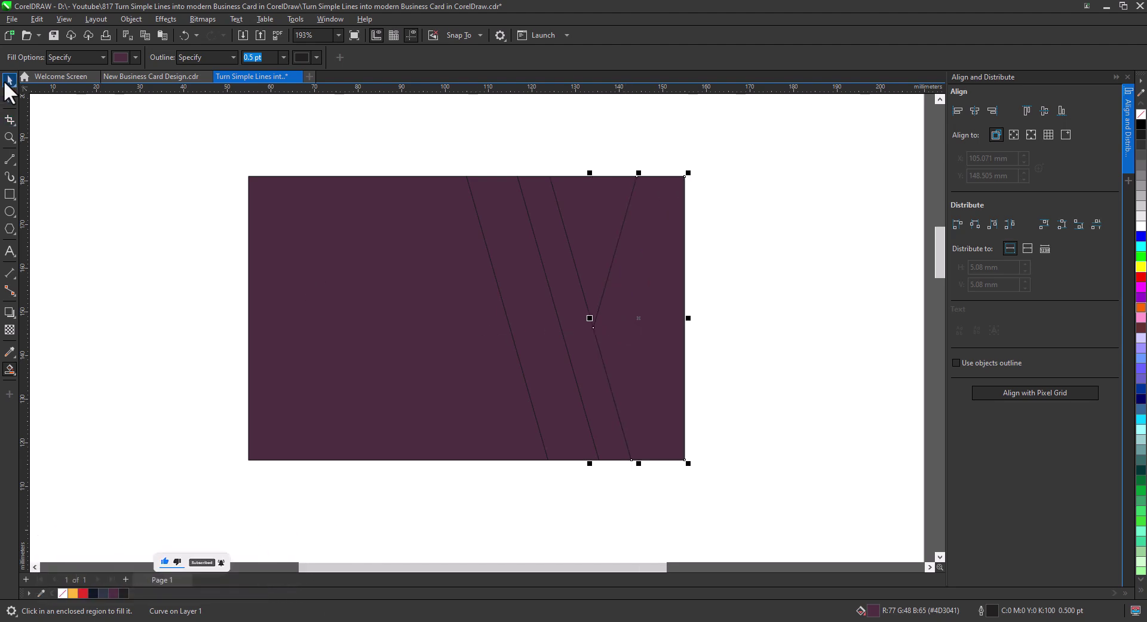
pyautogui.click(74, 163)
pyautogui.scroll(1, 483, 357)
pyautogui.scroll(1, 484, 384)
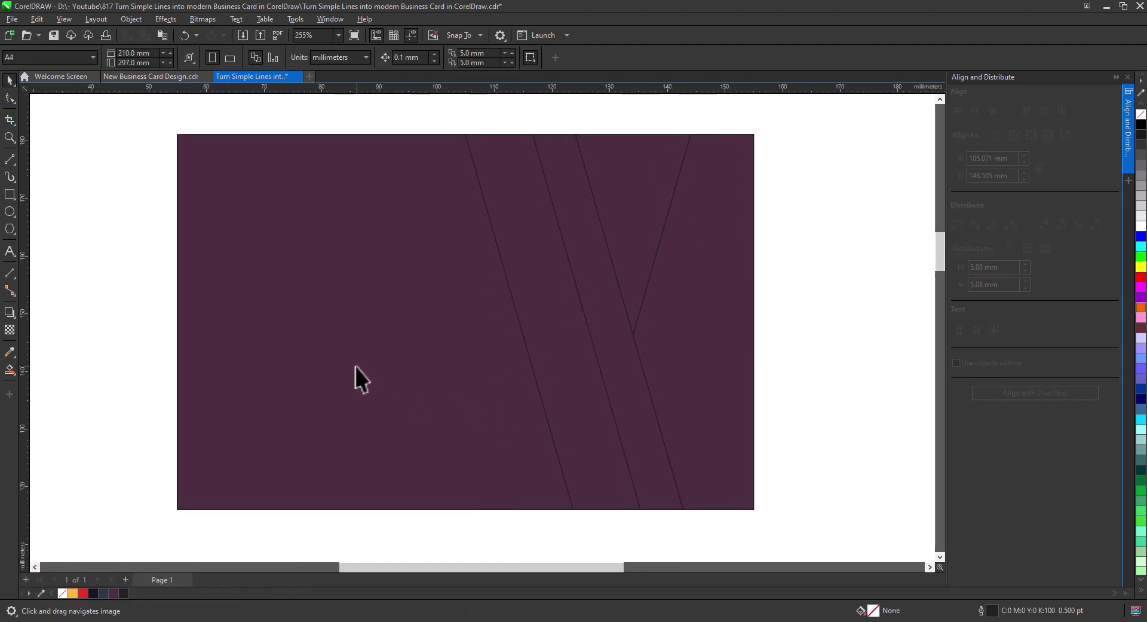
pyautogui.click(336, 401)
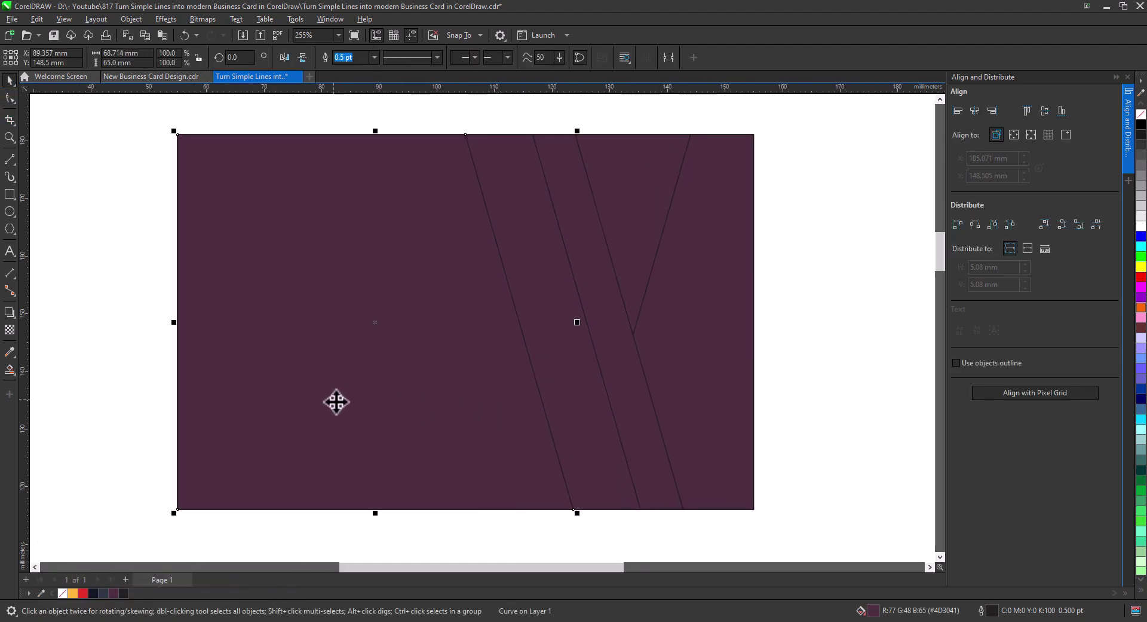
# Give the left region a left-to-right dark navy gradient using Interactive Fill.
pyautogui.click(8, 371)
pyautogui.click(56, 368)
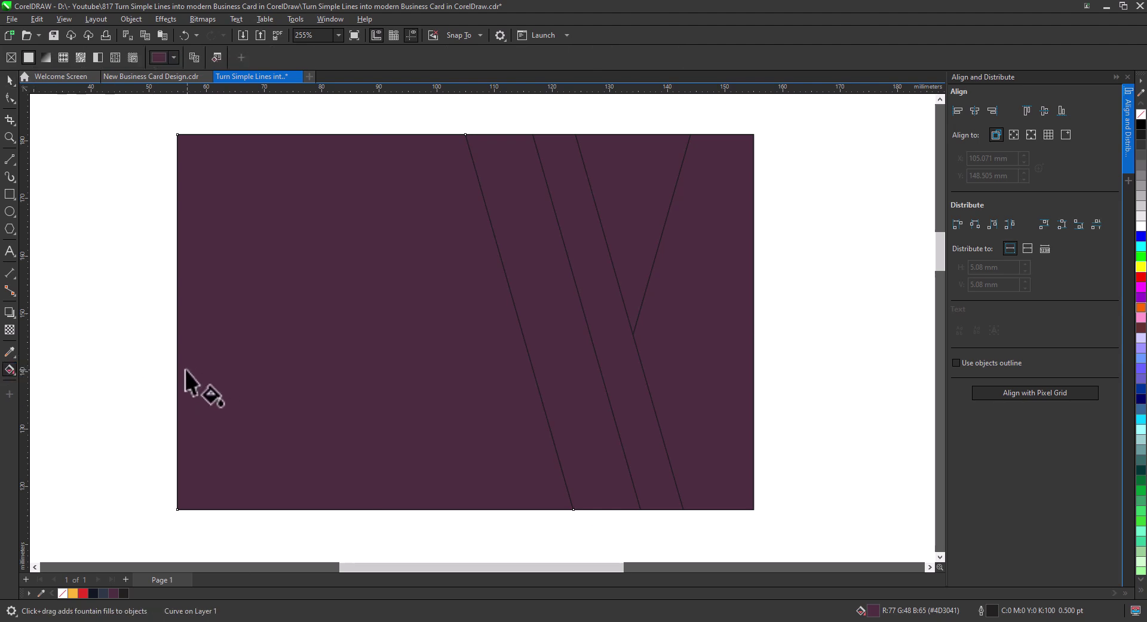
pyautogui.moveTo(184, 368); pyautogui.dragTo(553, 368)
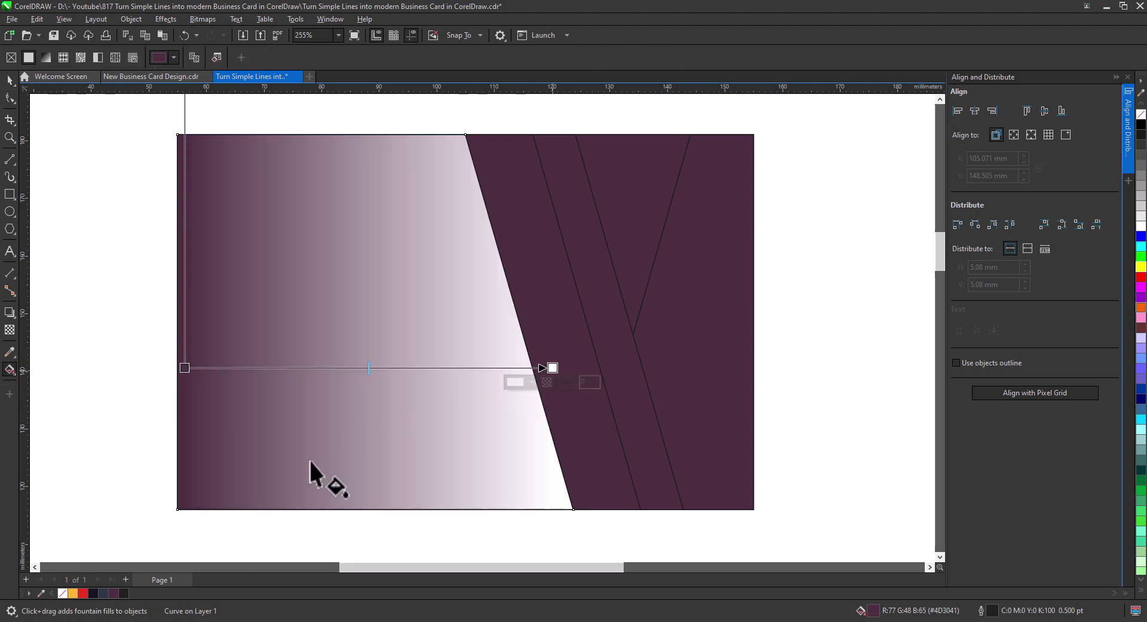
pyautogui.click(103, 592)
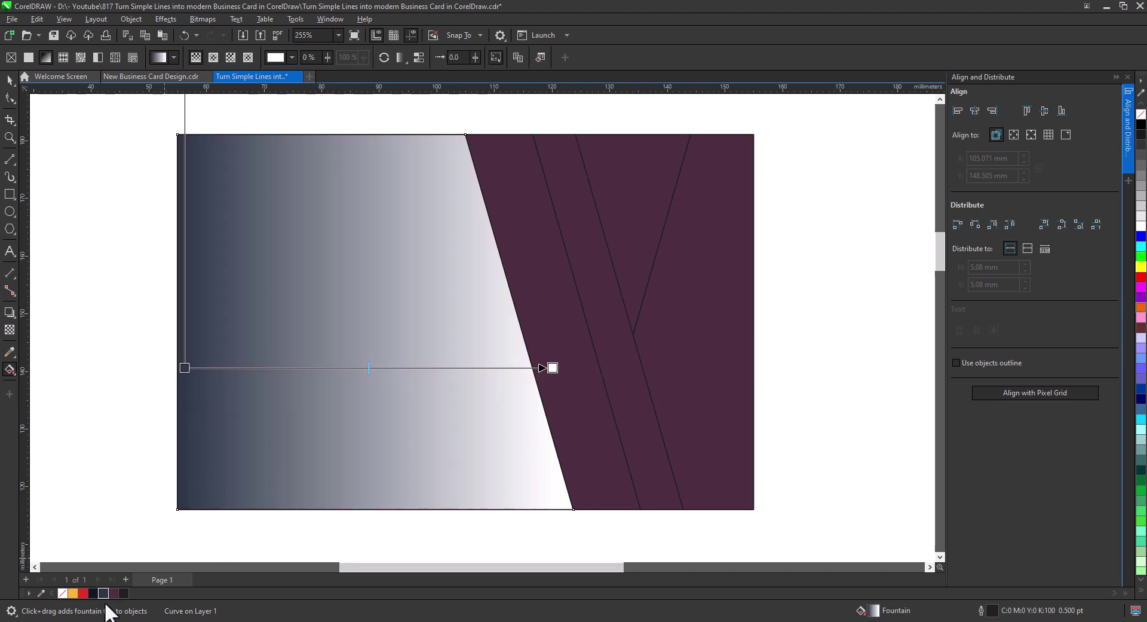
pyautogui.moveTo(497, 421)
pyautogui.mouseDown()
pyautogui.moveTo(552, 367)
pyautogui.moveTo(605, 367)
pyautogui.mouseUp()
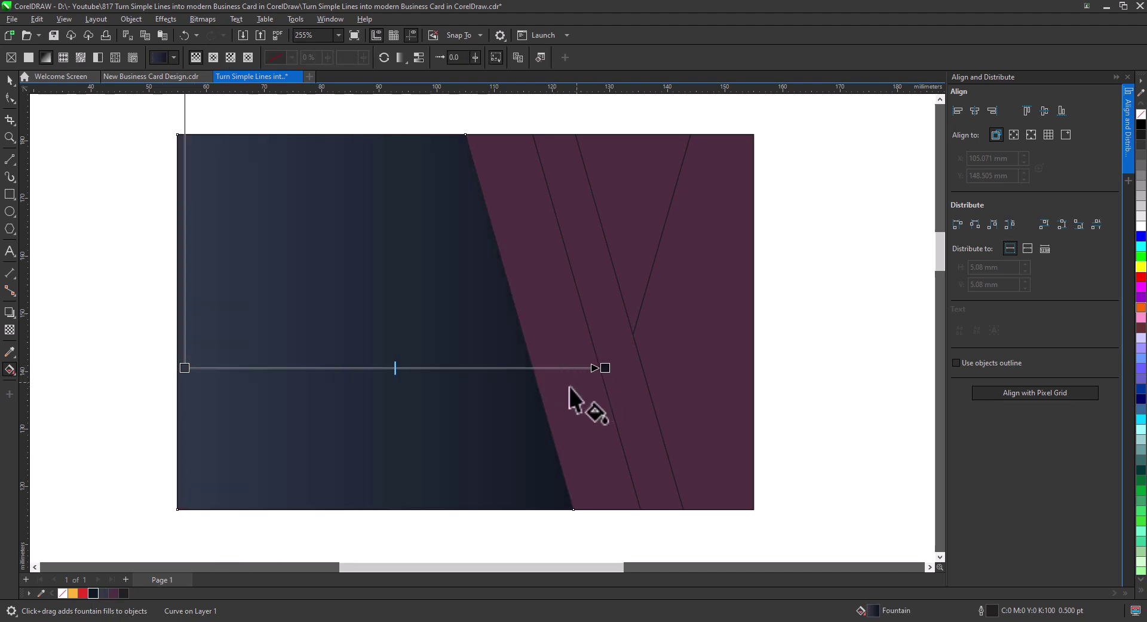
# Apply the dark gradient to the two stripe shapes, angled diagonally to the card's bottom edge.
pyautogui.click(634, 383)
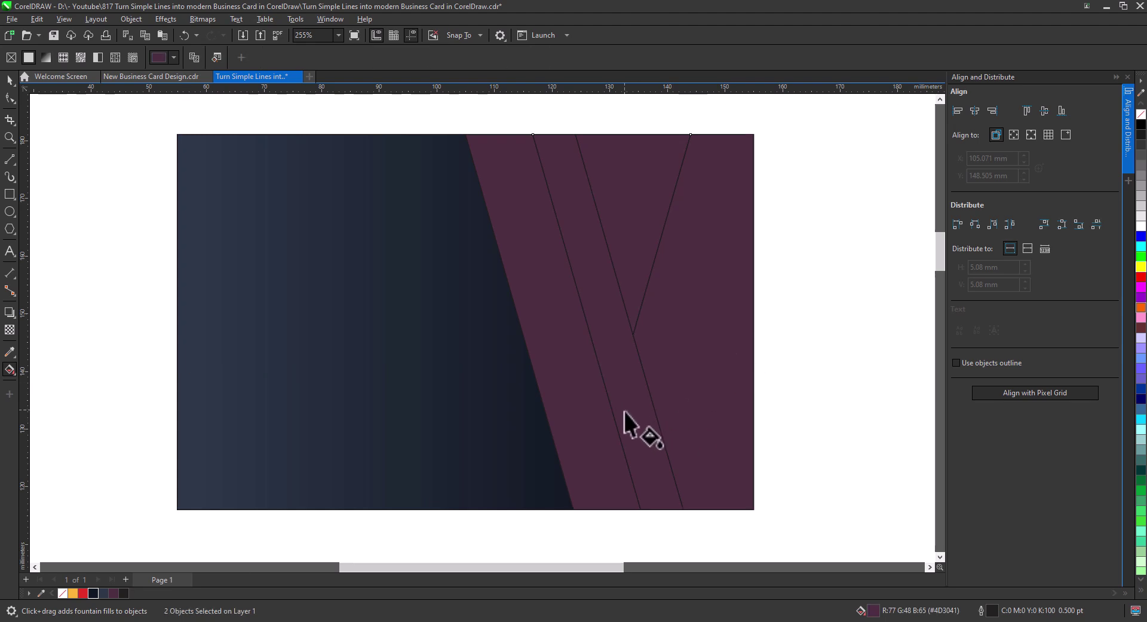
pyautogui.click(359, 404)
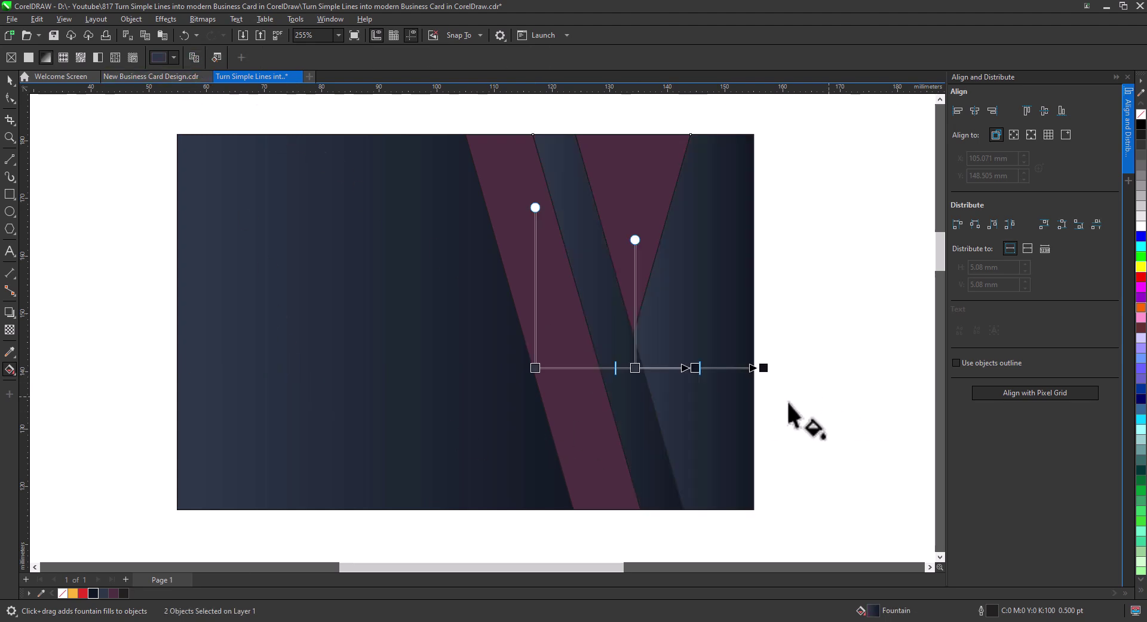
pyautogui.click(705, 412)
pyautogui.moveTo(763, 368); pyautogui.dragTo(753, 368)
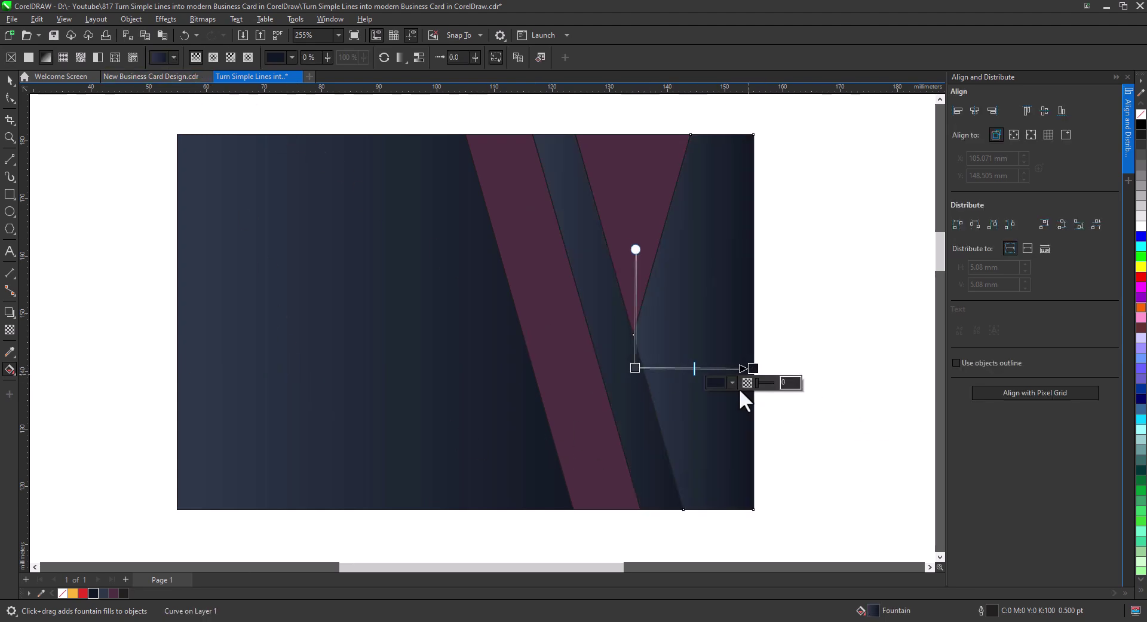
pyautogui.moveTo(635, 368); pyautogui.dragTo(605, 369)
pyautogui.moveTo(753, 368); pyautogui.dragTo(695, 367)
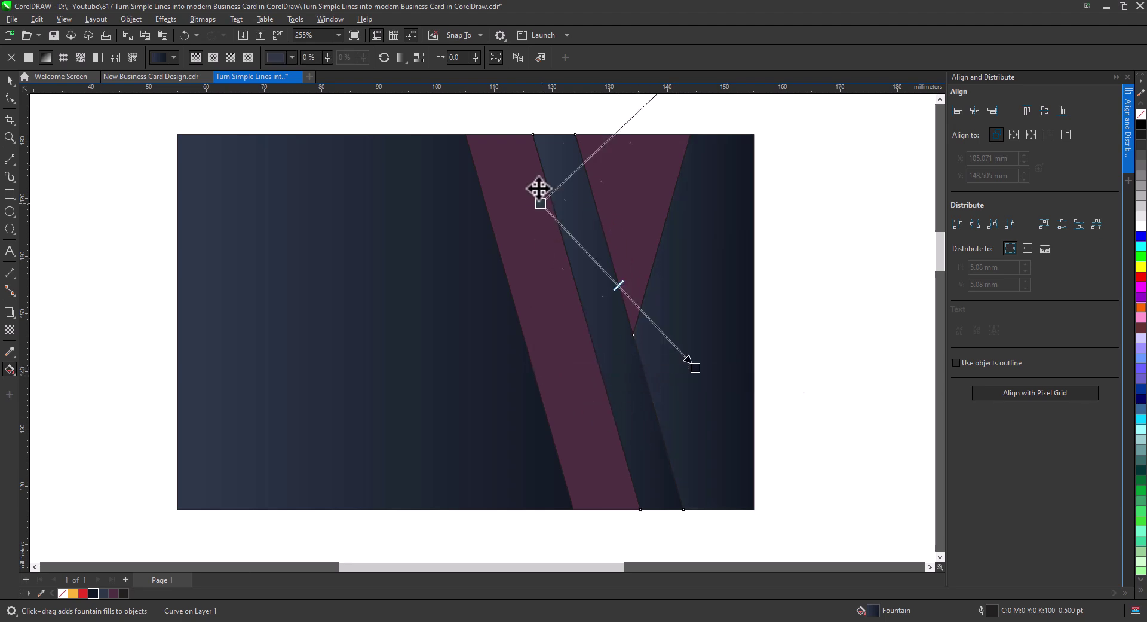
pyautogui.moveTo(605, 370); pyautogui.dragTo(537, 135)
pyautogui.moveTo(695, 367); pyautogui.dragTo(640, 510)
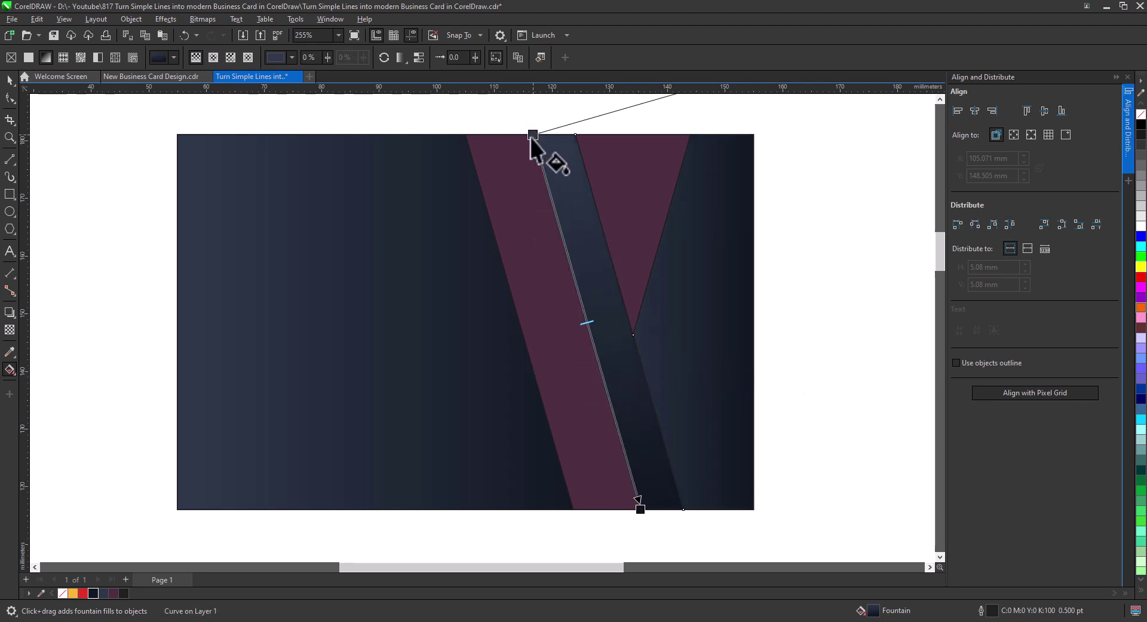
# Pin the gradient end to the band's top edge and add a lighter midpoint colour stop.
pyautogui.scroll(-1, 895, 132)
pyautogui.moveTo(860, 138); pyautogui.dragTo(671, 232)
pyautogui.scroll(1, 669, 233)
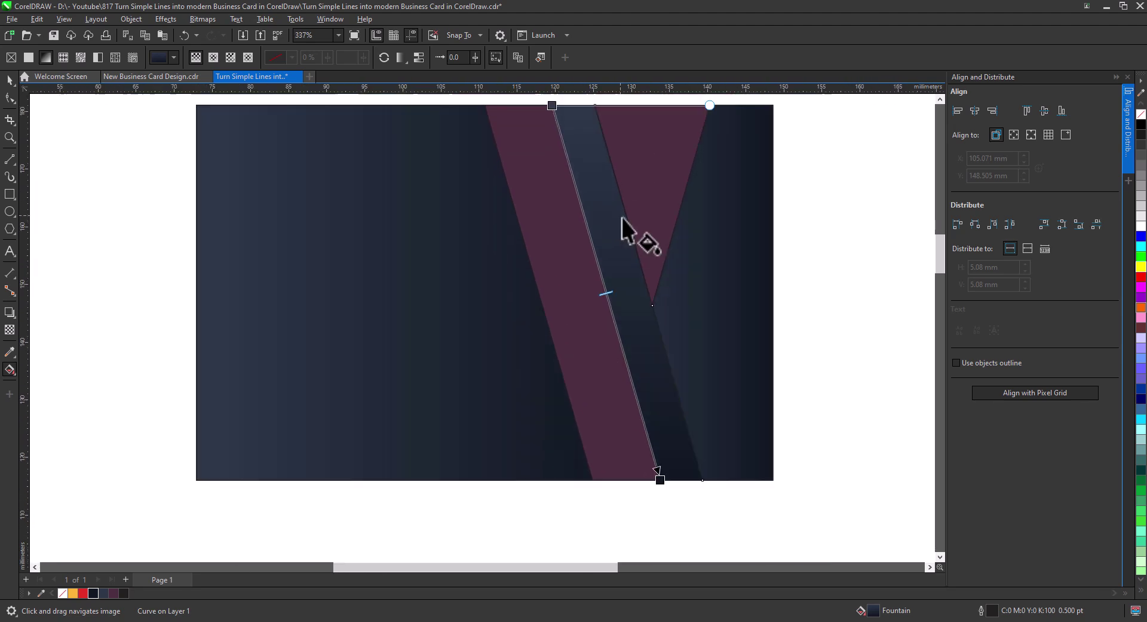
pyautogui.click(94, 593)
pyautogui.doubleClick(604, 299)
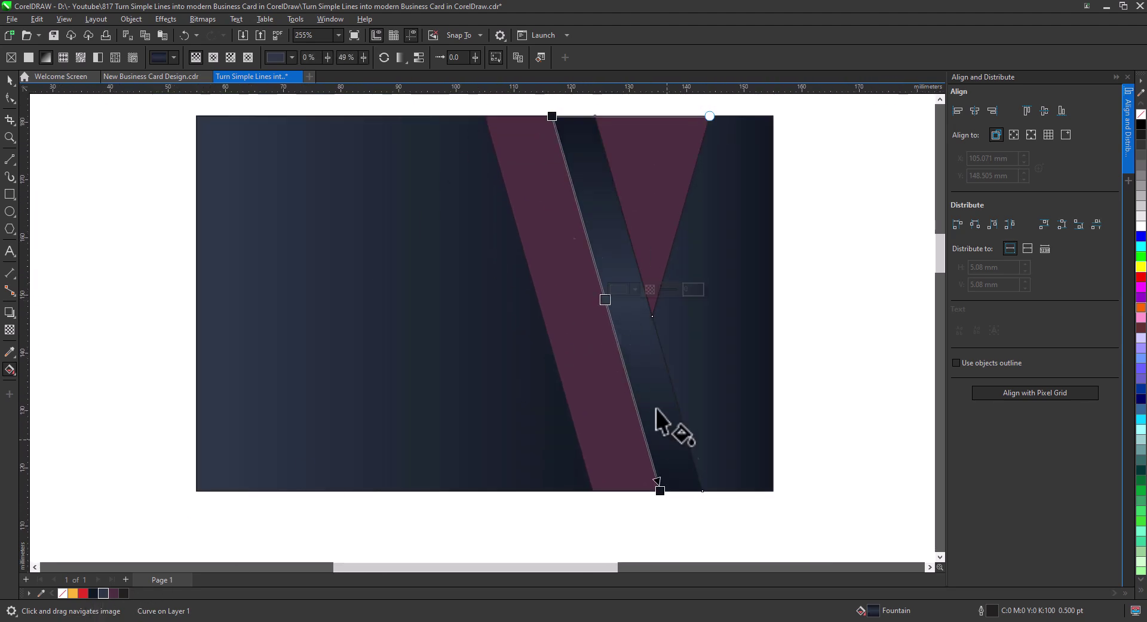
# Fill the wide band with an orange-to-red gradient running up the band.
pyautogui.scroll(-1, 428, 525)
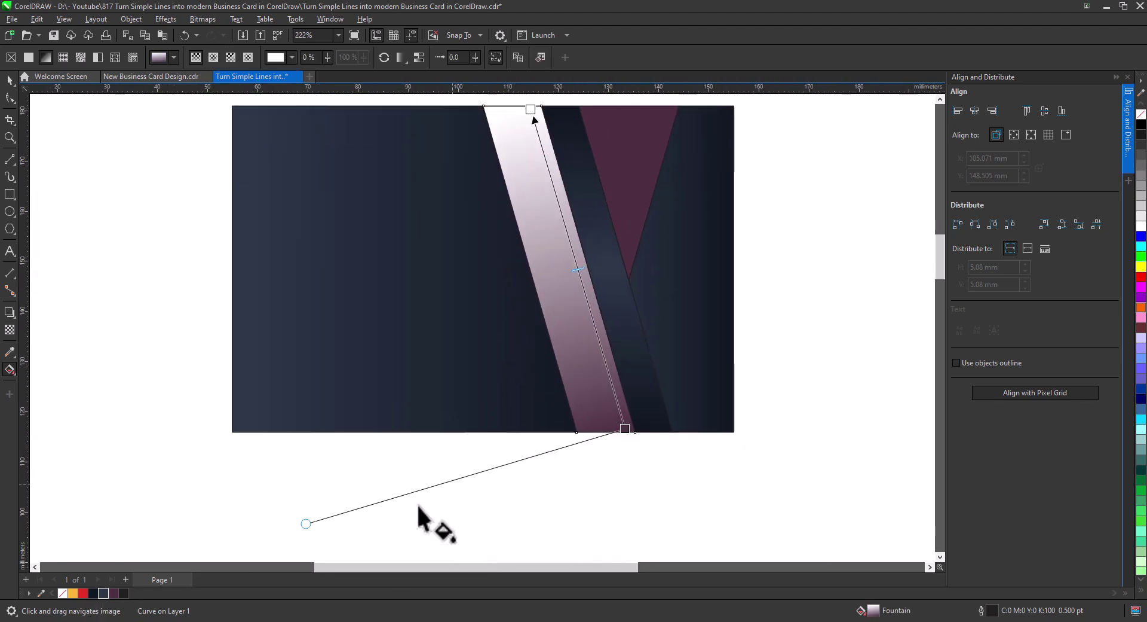
pyautogui.moveTo(307, 523); pyautogui.dragTo(509, 422)
pyautogui.click(83, 593)
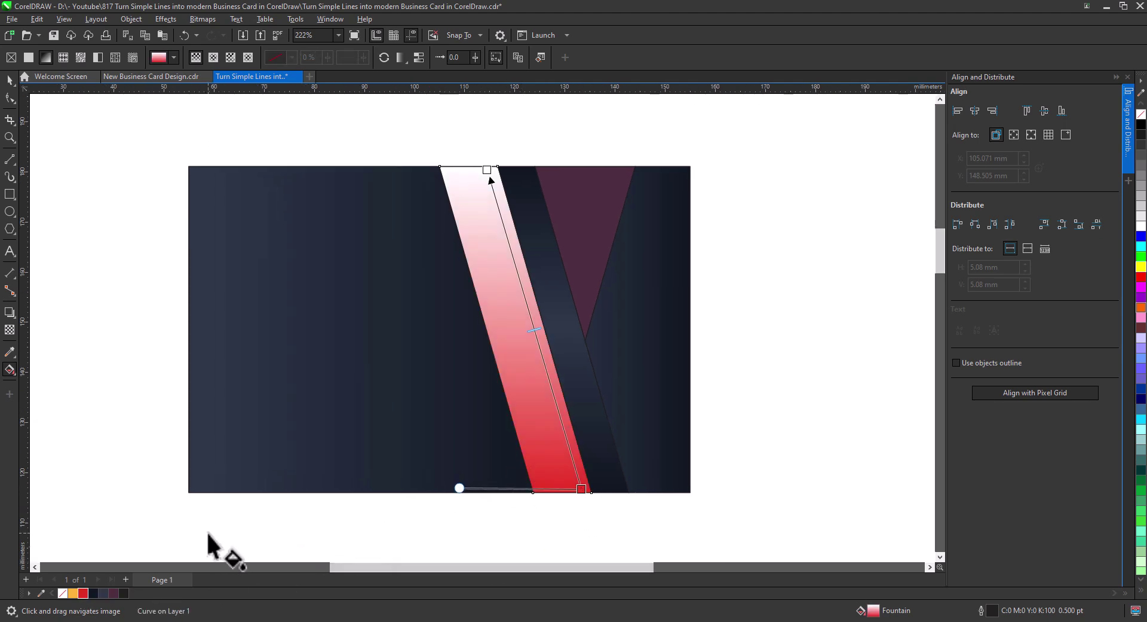
pyautogui.moveTo(73, 593); pyautogui.dragTo(476, 131)
pyautogui.moveTo(581, 488); pyautogui.dragTo(559, 407)
pyautogui.scroll(-1, 525, 308)
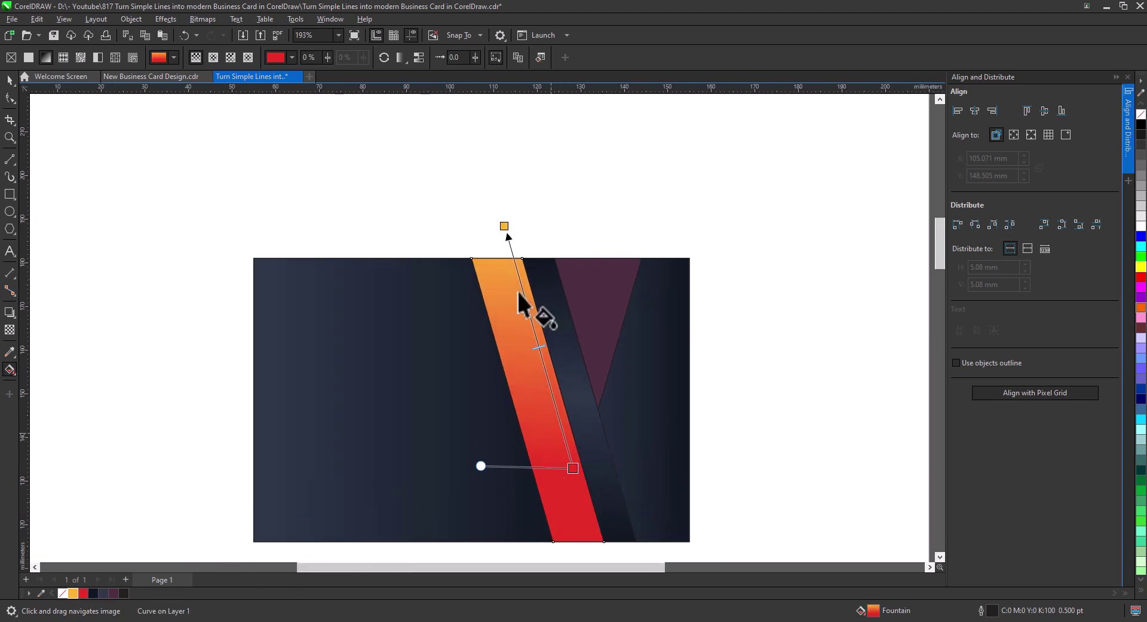
pyautogui.moveTo(505, 230); pyautogui.dragTo(475, 140)
# Give the triangle a matching yellow-orange to red gradient.
pyautogui.click(598, 314)
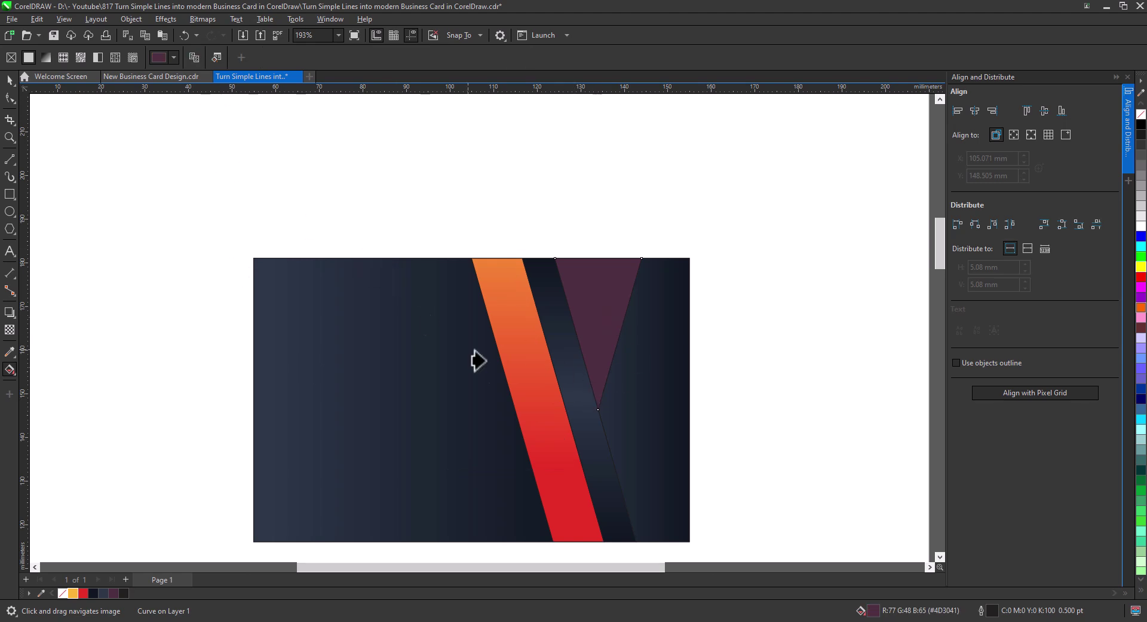
pyautogui.click(508, 360)
pyautogui.moveTo(618, 366); pyautogui.dragTo(594, 395)
pyautogui.moveTo(559, 195)
pyautogui.mouseDown()
pyautogui.moveTo(607, 305)
pyautogui.moveTo(621, 298)
pyautogui.mouseUp()
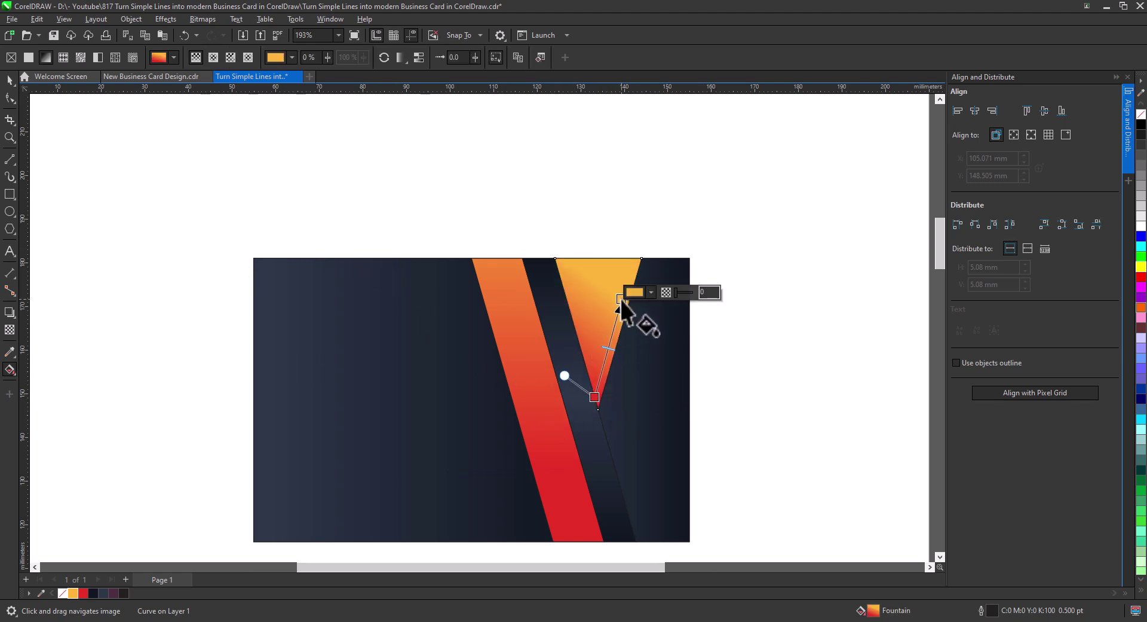
# Remove the outlines from all six shapes using the No Color swatch.
pyautogui.press('space')
pyautogui.click(216, 152)
pyautogui.scroll(-1, 284, 206)
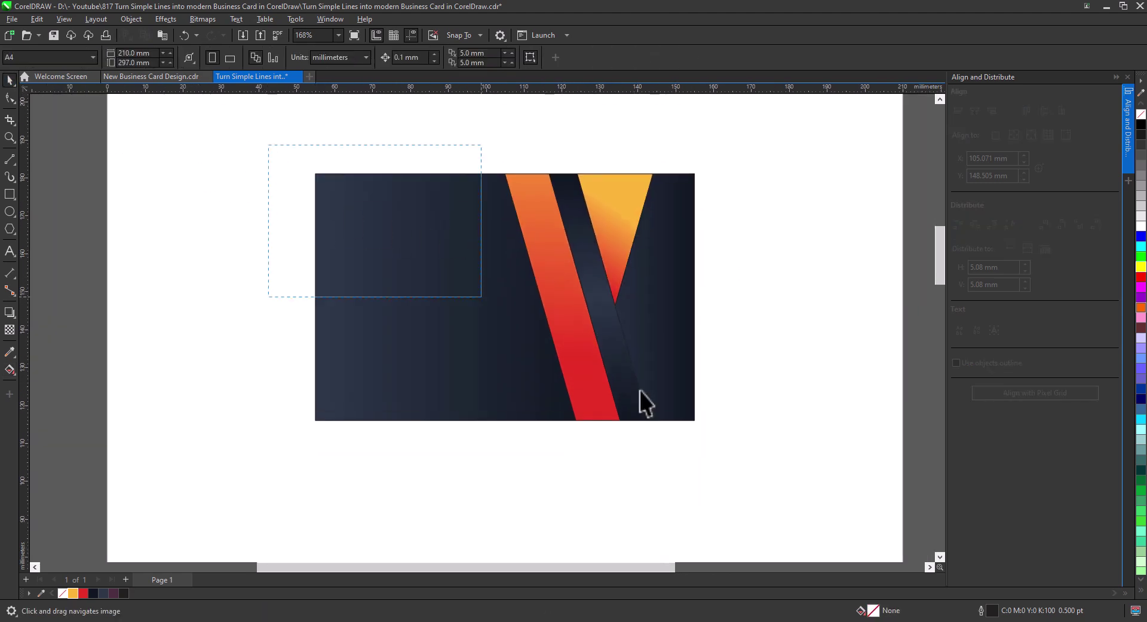
pyautogui.rightClick(1139, 118)
pyautogui.click(760, 352)
pyautogui.scroll(2, 576, 350)
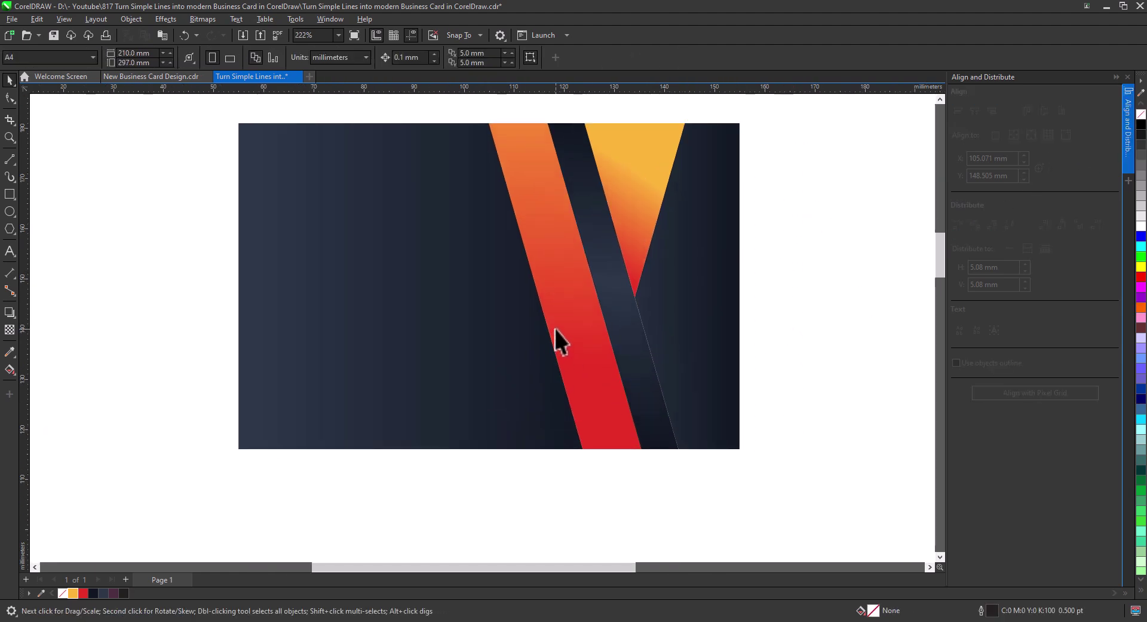
pyautogui.click(460, 325)
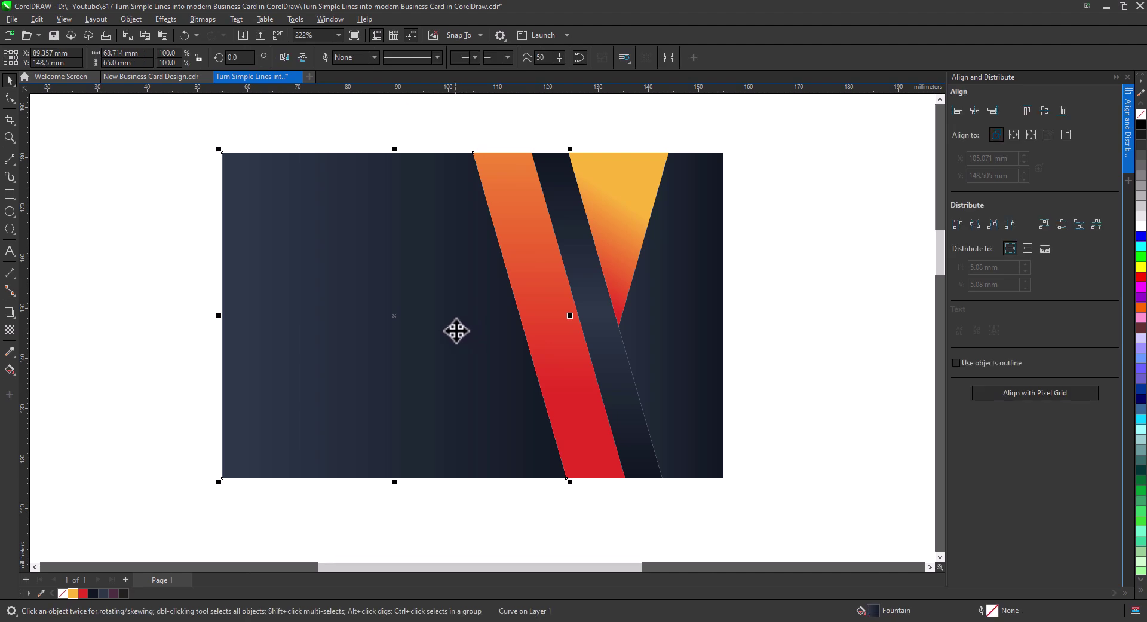
# Cast a soft rightward drop shadow from the left panel and bring it to the front of the page.
pyautogui.click(9, 313)
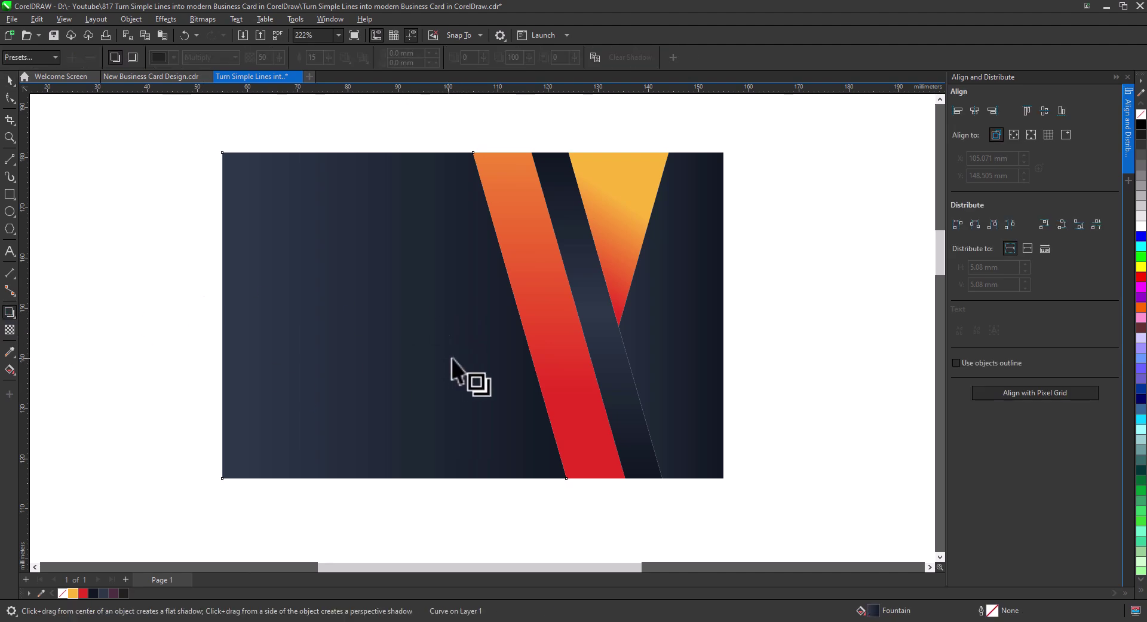
pyautogui.moveTo(395, 317); pyautogui.dragTo(579, 320)
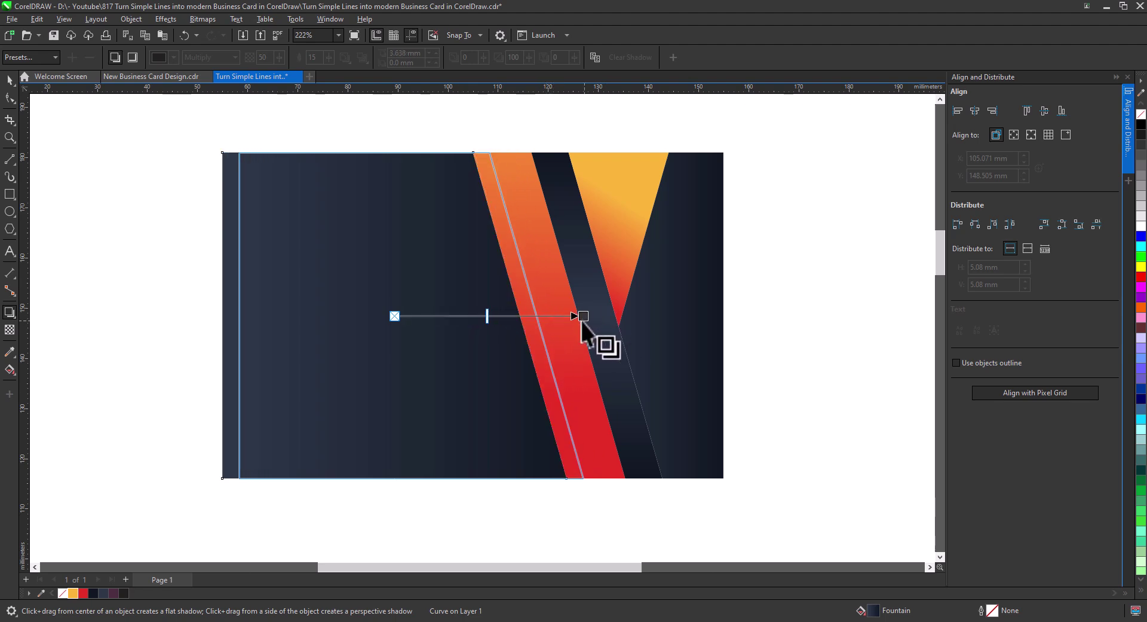
pyautogui.moveTo(579, 321); pyautogui.dragTo(575, 323)
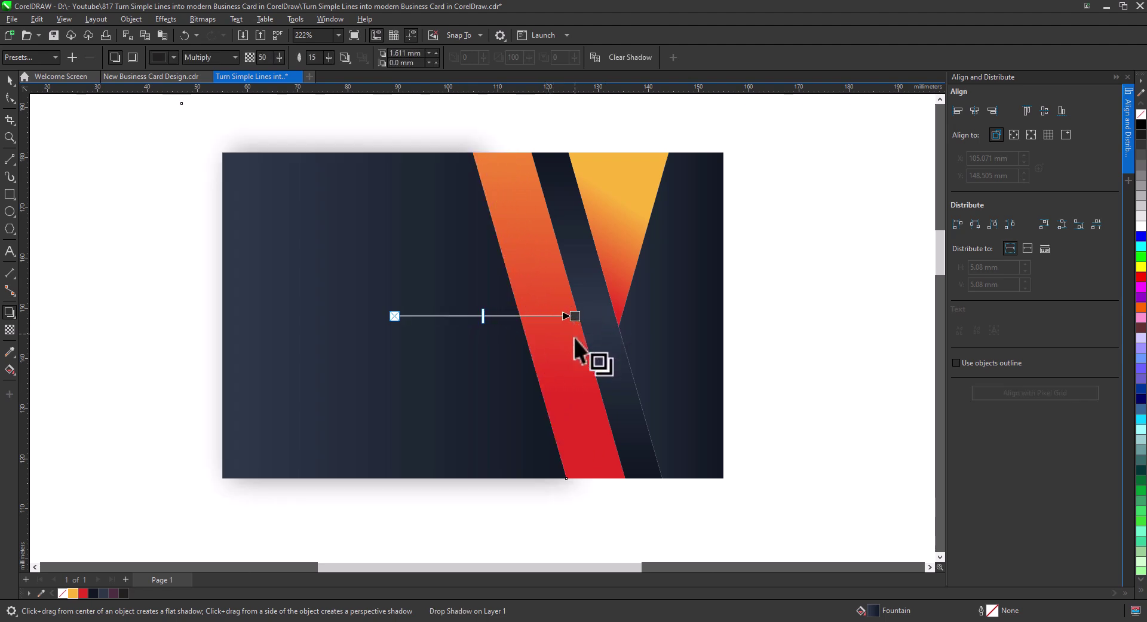
pyautogui.rightClick(356, 366)
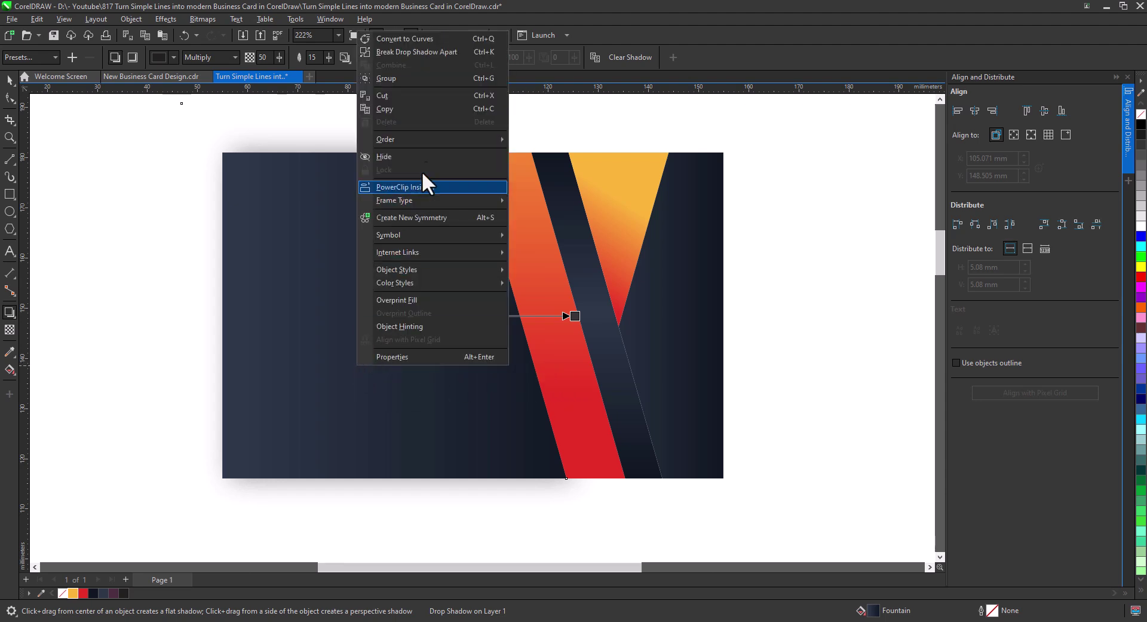
pyautogui.moveTo(433, 139)
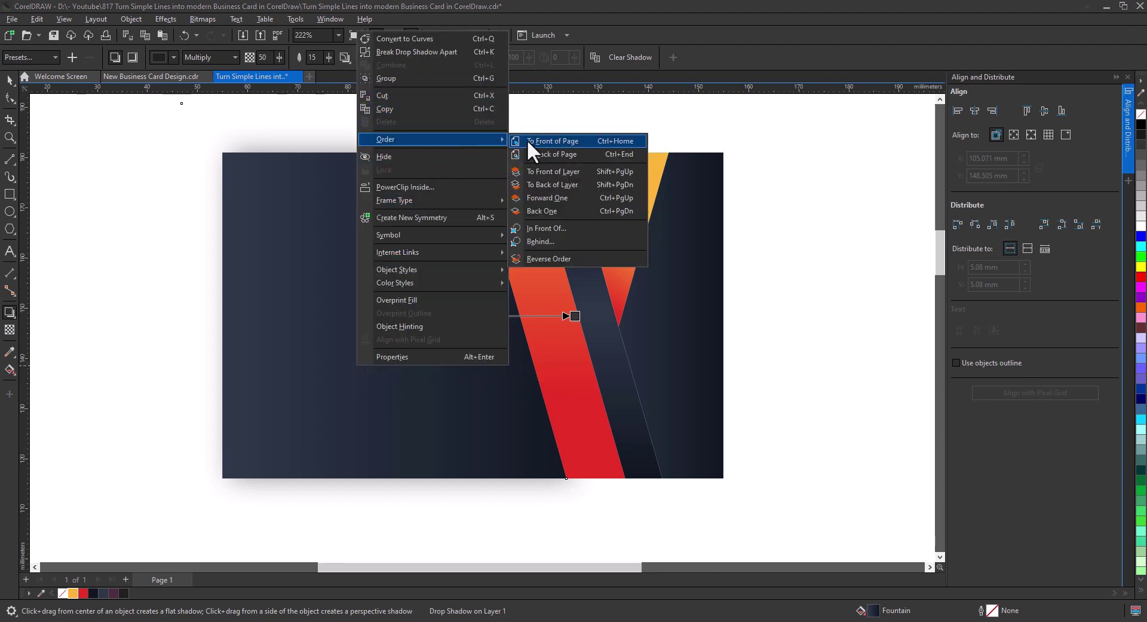
pyautogui.click(557, 139)
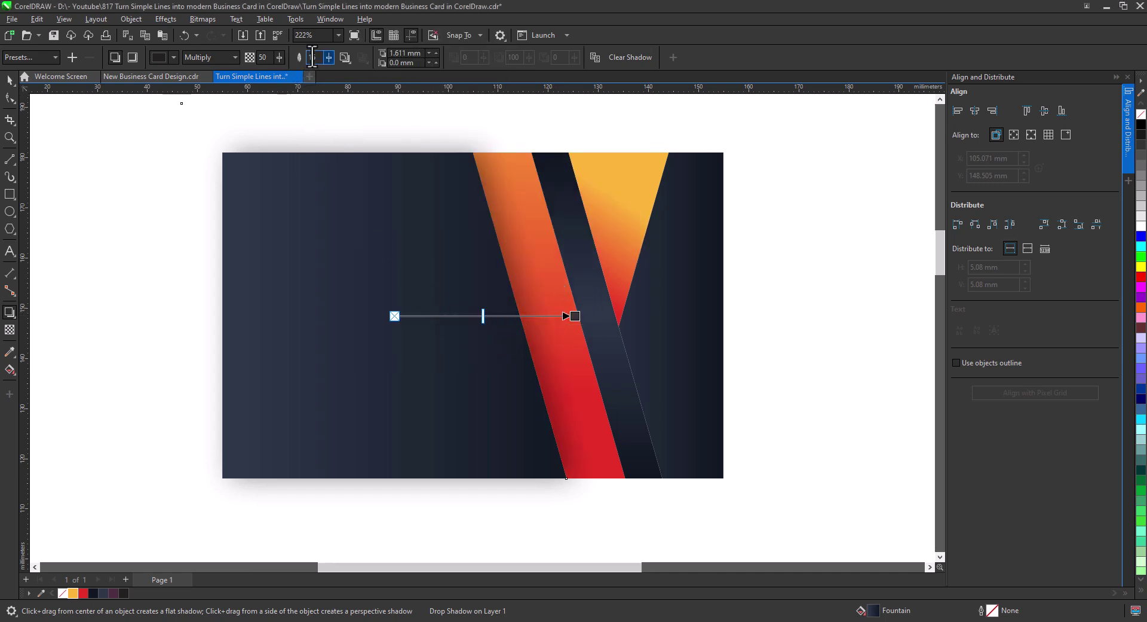
# Lower the shadow feather to 10 and save the settings over the existing preset 11.
pyautogui.write('10')
pyautogui.press('Return')
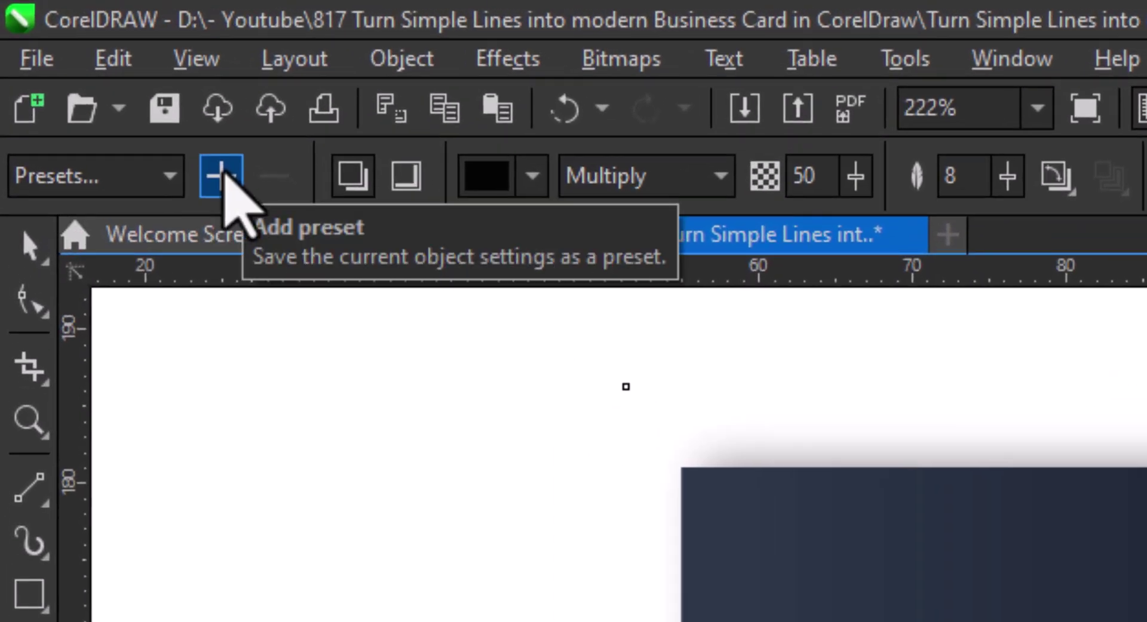
pyautogui.click(224, 174)
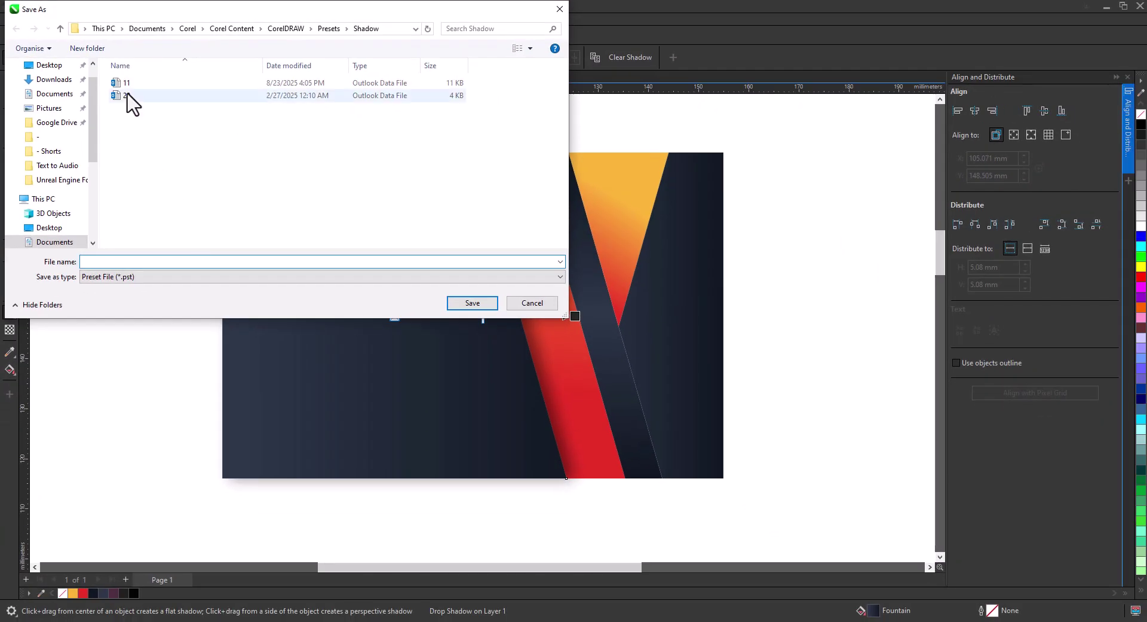
pyautogui.doubleClick(125, 83)
pyautogui.click(601, 316)
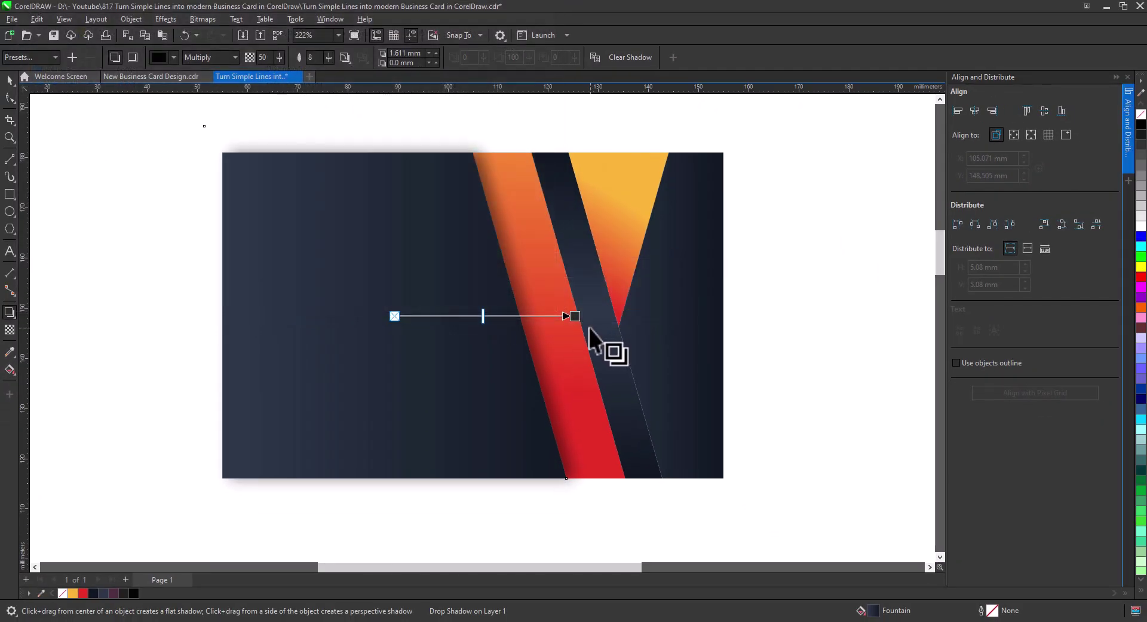
# Select the dark band and the triangle together and apply shadow preset 11 to both.
pyautogui.click(604, 332)
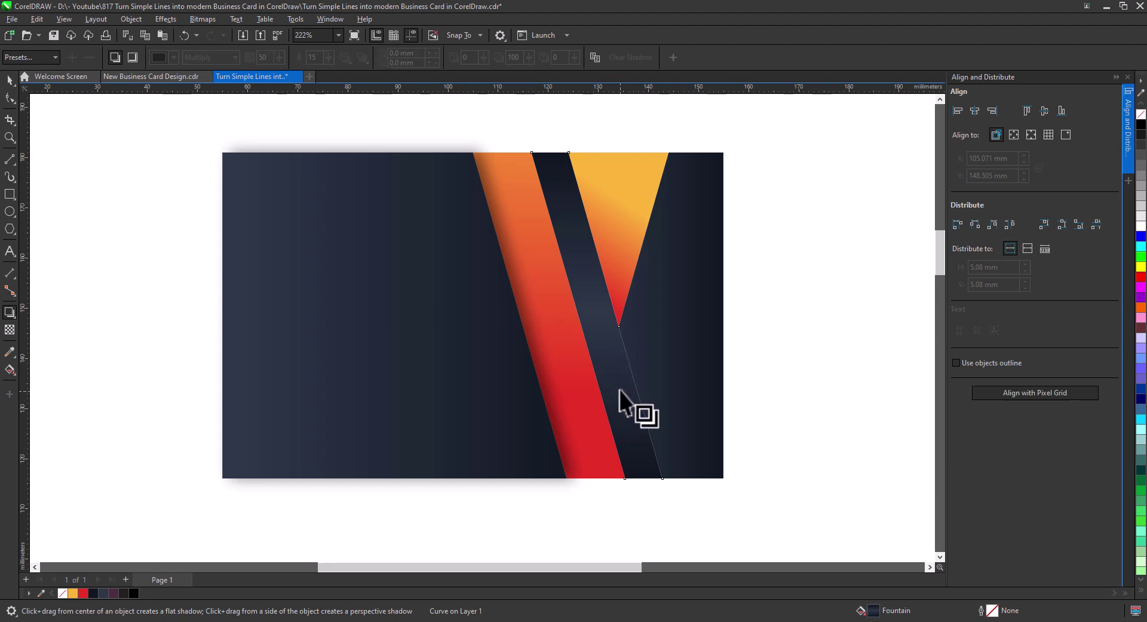
pyautogui.keyDown('shift'); pyautogui.click(654, 260); pyautogui.keyUp('shift')
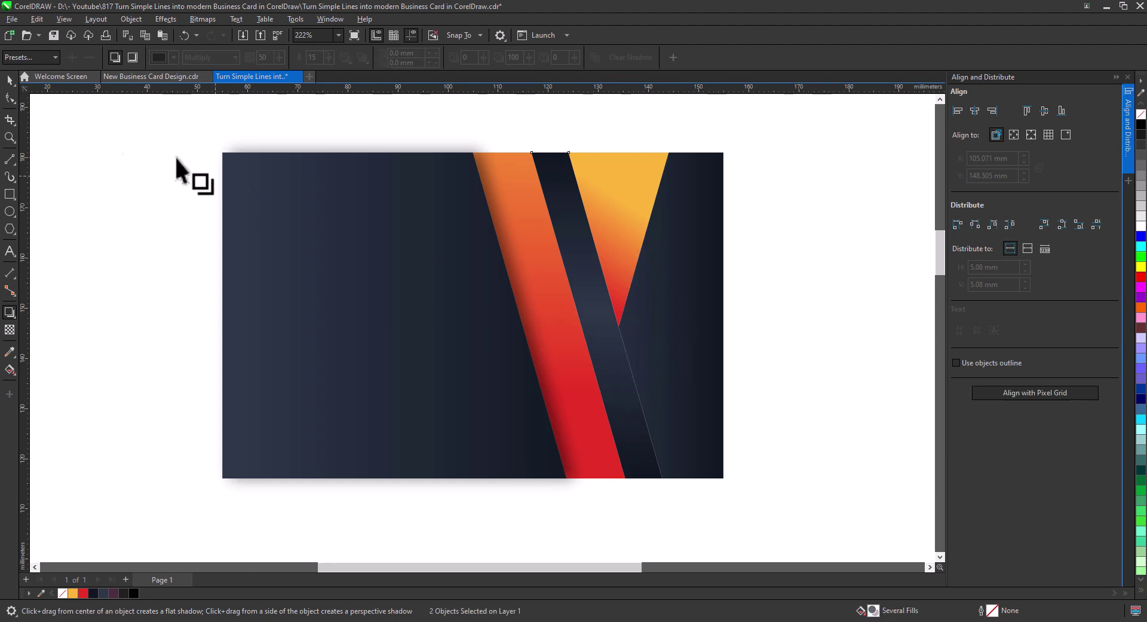
pyautogui.click(55, 57)
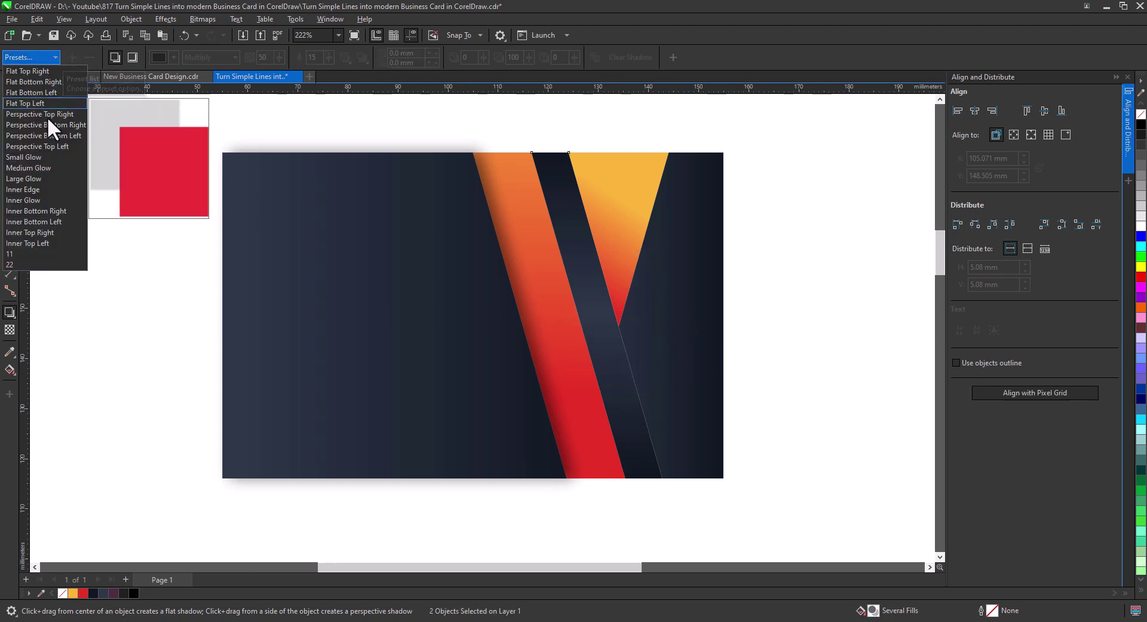
pyautogui.click(20, 252)
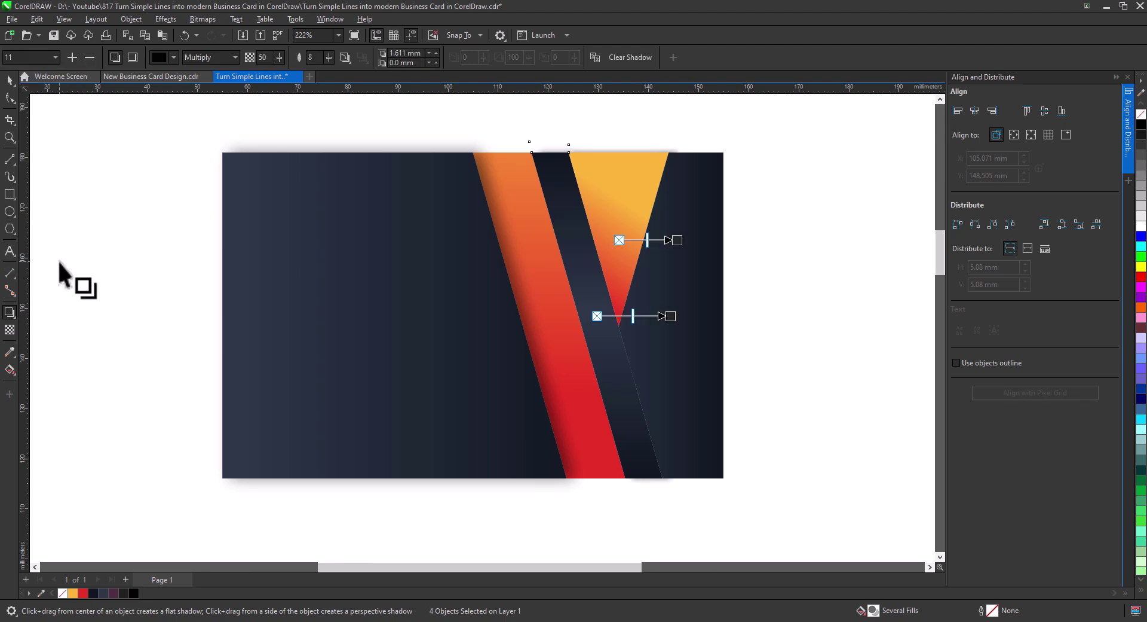
# Break the band's drop shadow apart and select the separated shadow shape.
pyautogui.rightClick(609, 343)
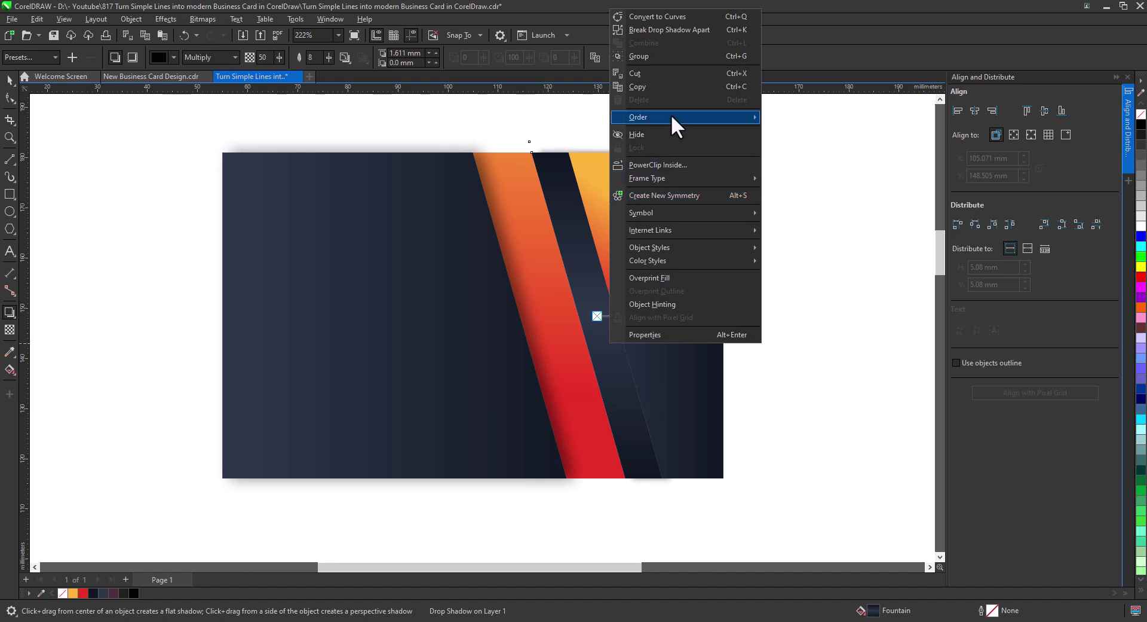
pyautogui.click(791, 139)
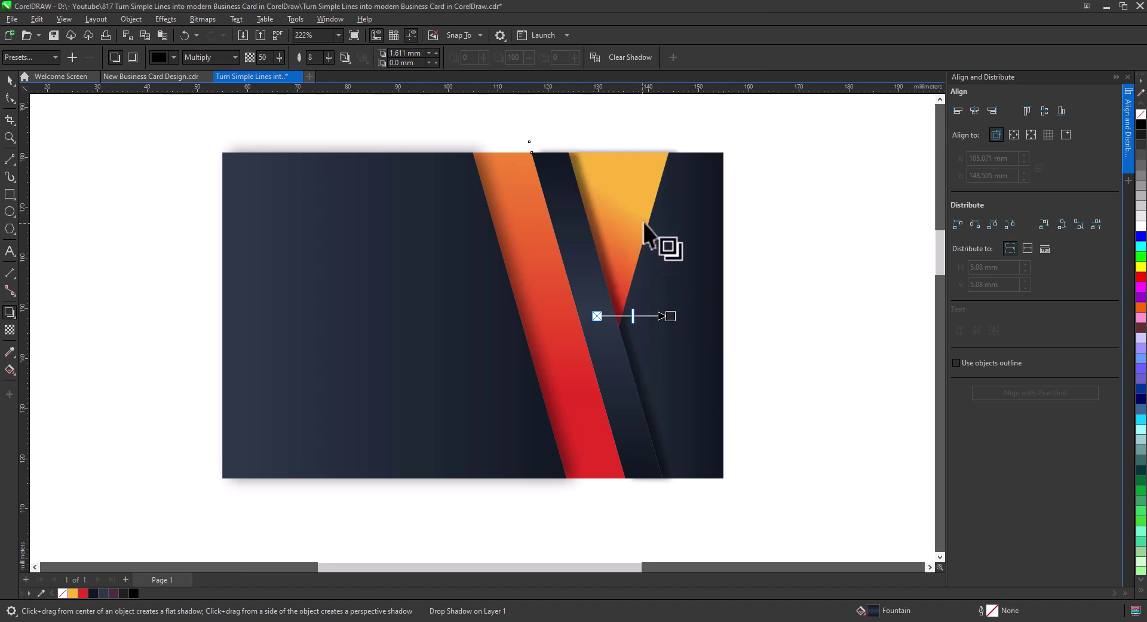
pyautogui.rightClick(631, 346)
pyautogui.click(667, 359)
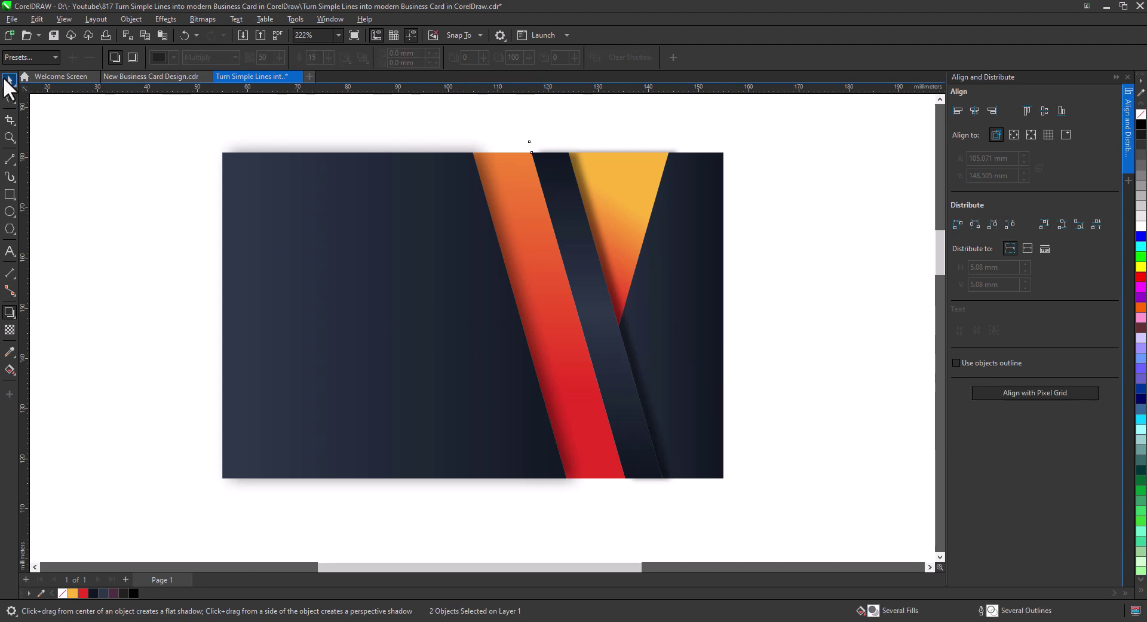
pyautogui.click(9, 80)
pyautogui.press('Escape')
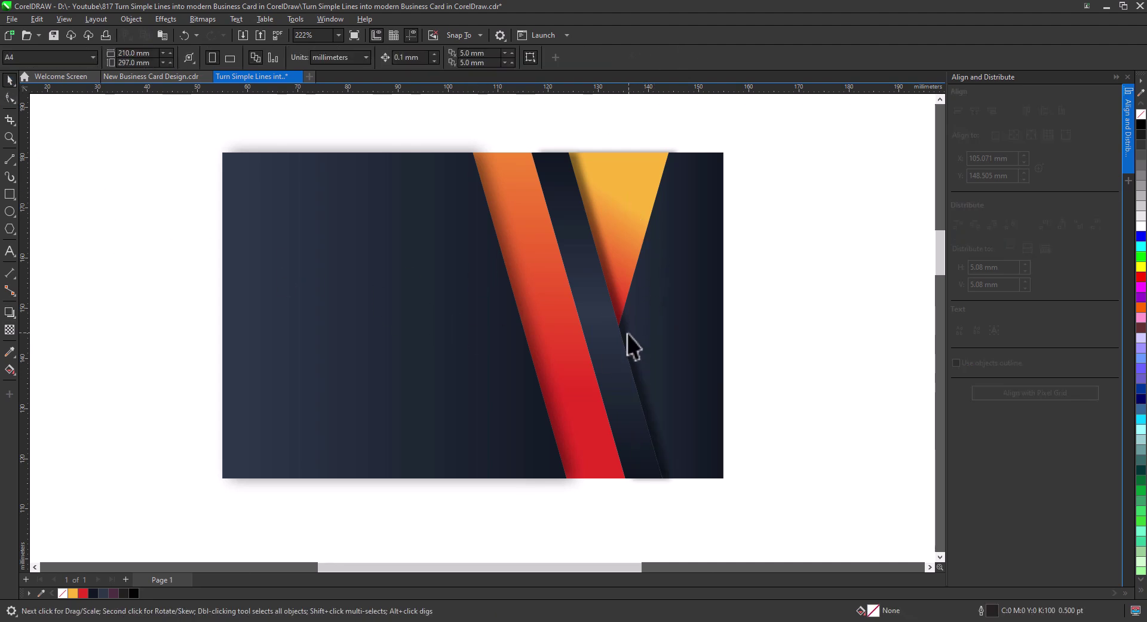
pyautogui.click(628, 333)
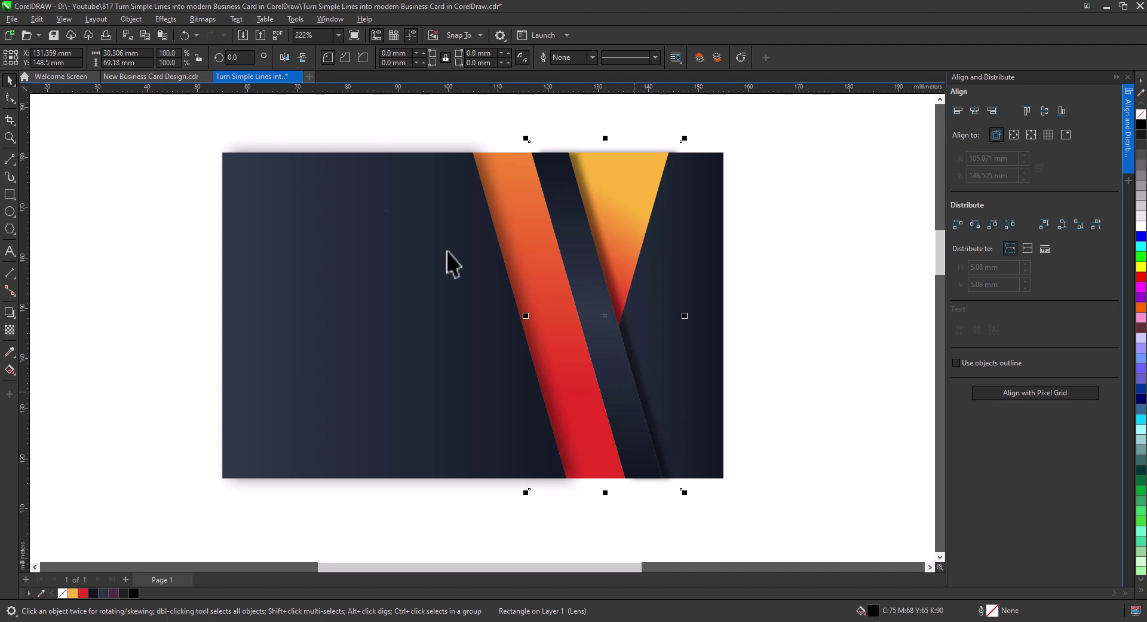
# Paste a copy of the shadow shape and PowerClip it inside the card rectangle.
pyautogui.click(162, 34)
pyautogui.rightClick(623, 362)
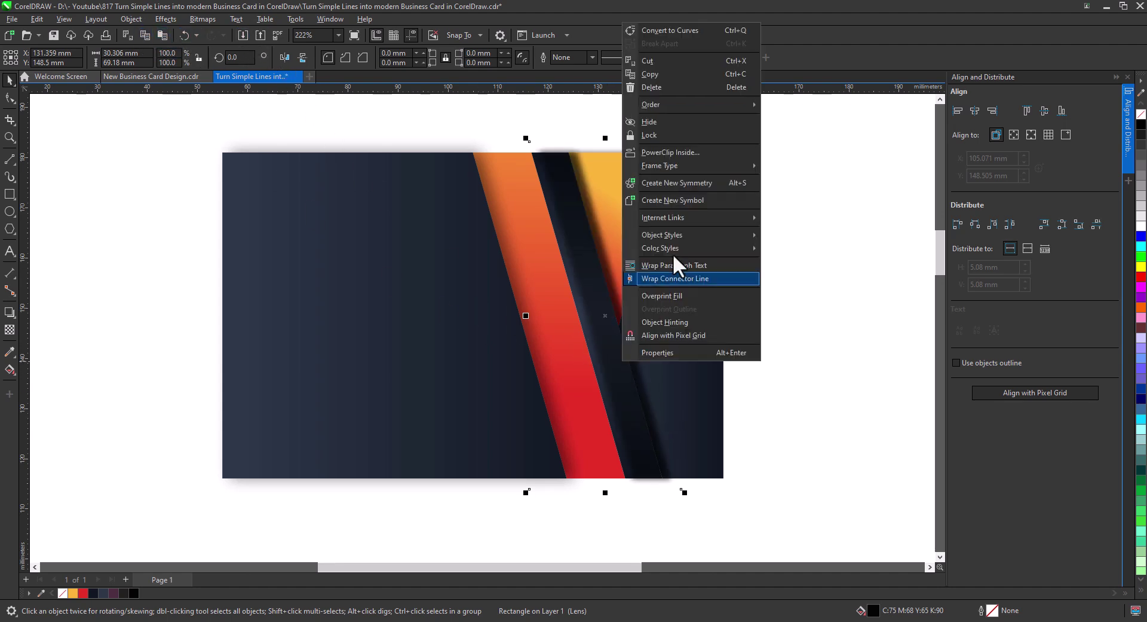
pyautogui.click(678, 151)
pyautogui.click(709, 177)
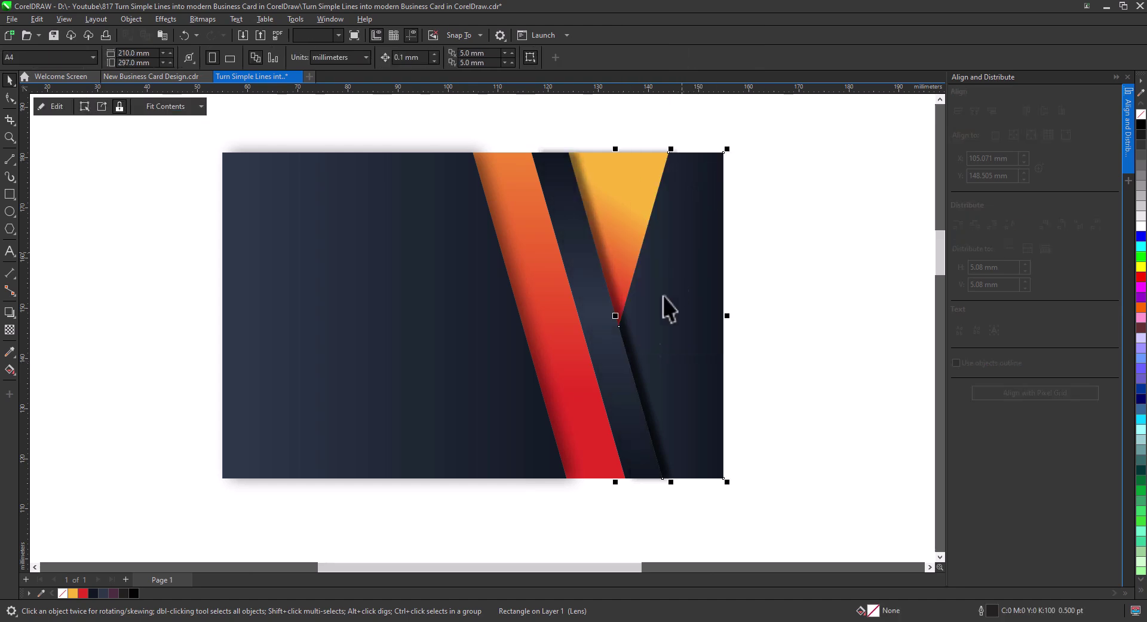
# Select the drop shadow near the triangle and bring it to the front.
pyautogui.moveTo(538, 113); pyautogui.dragTo(715, 379)
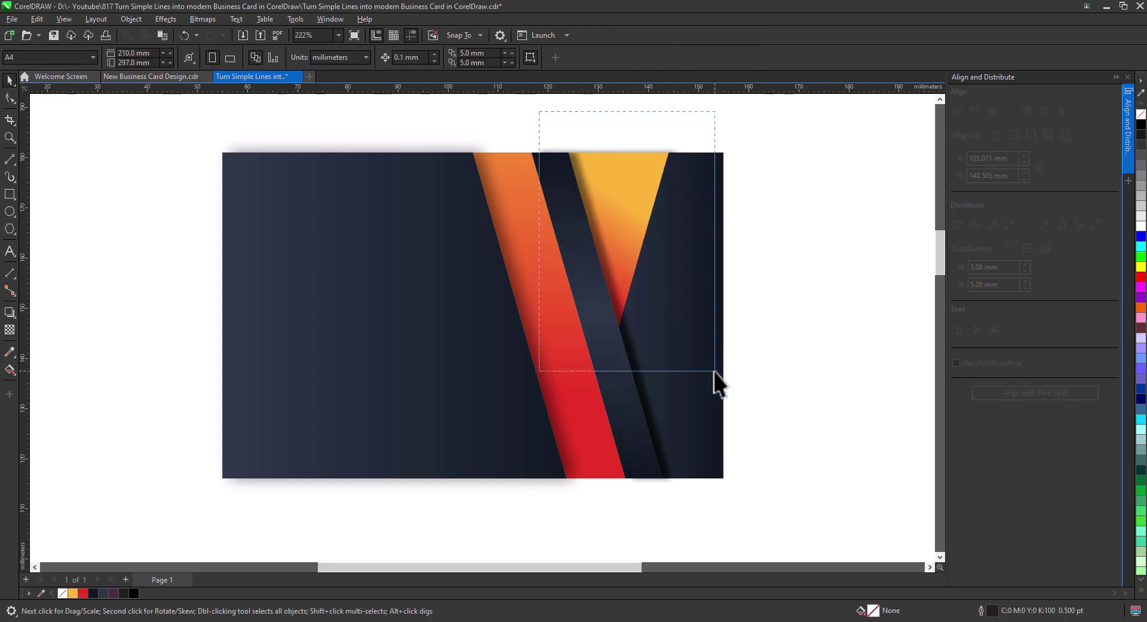
pyautogui.rightClick(626, 238)
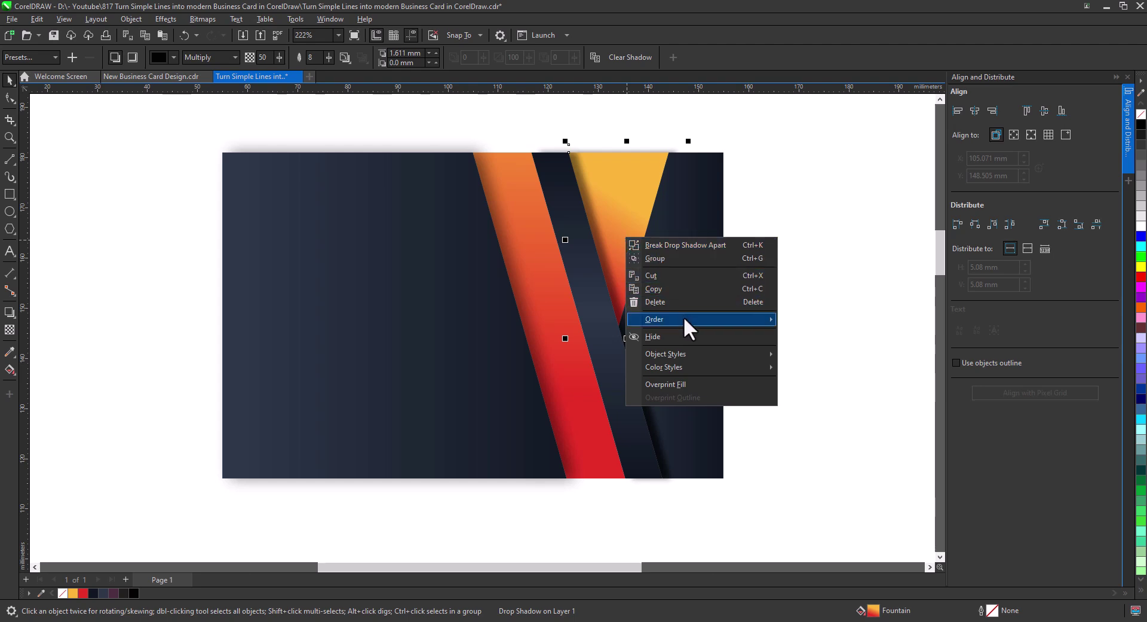
pyautogui.click(821, 320)
pyautogui.click(787, 295)
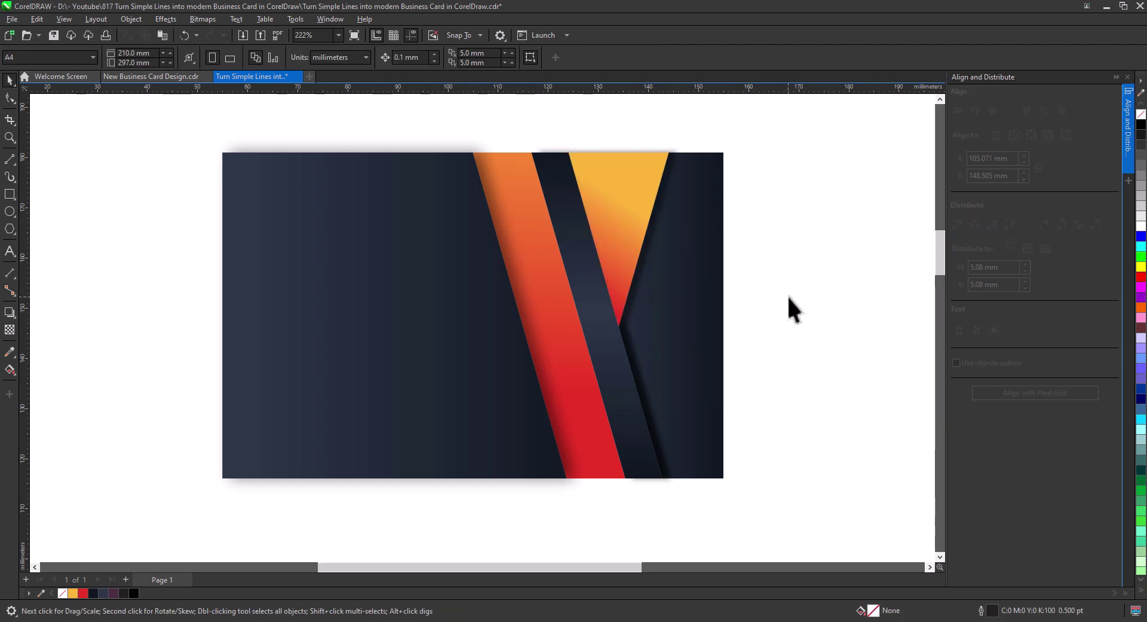
# PowerClip the triangle inside the card.
pyautogui.rightClick(651, 229)
pyautogui.click(771, 239)
pyautogui.rightClick(652, 233)
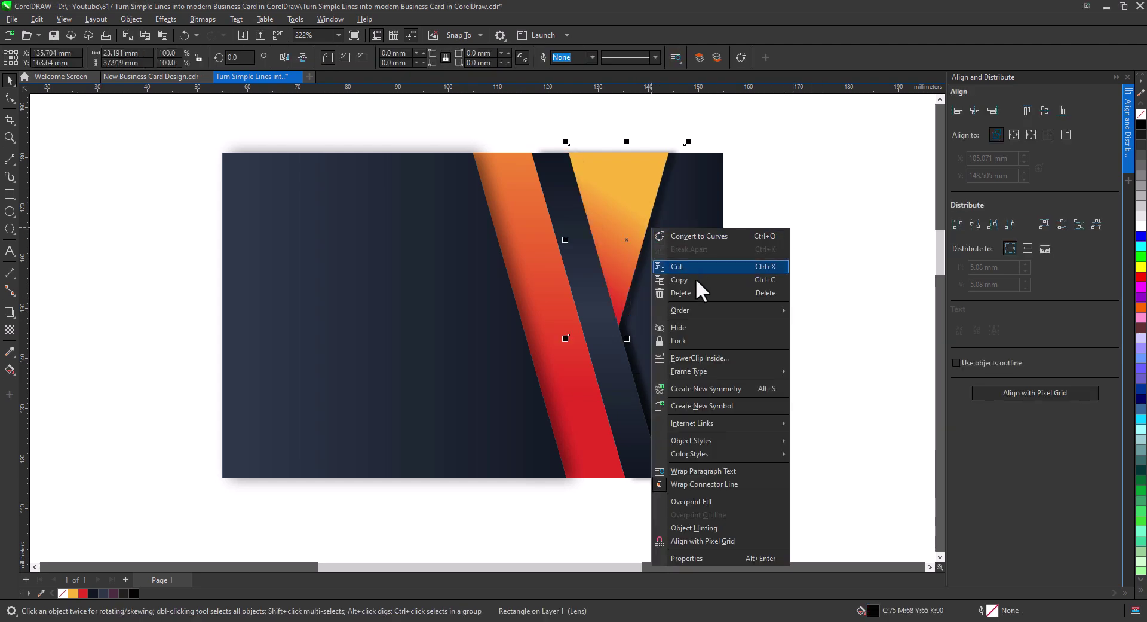
pyautogui.click(695, 278)
pyautogui.click(645, 409)
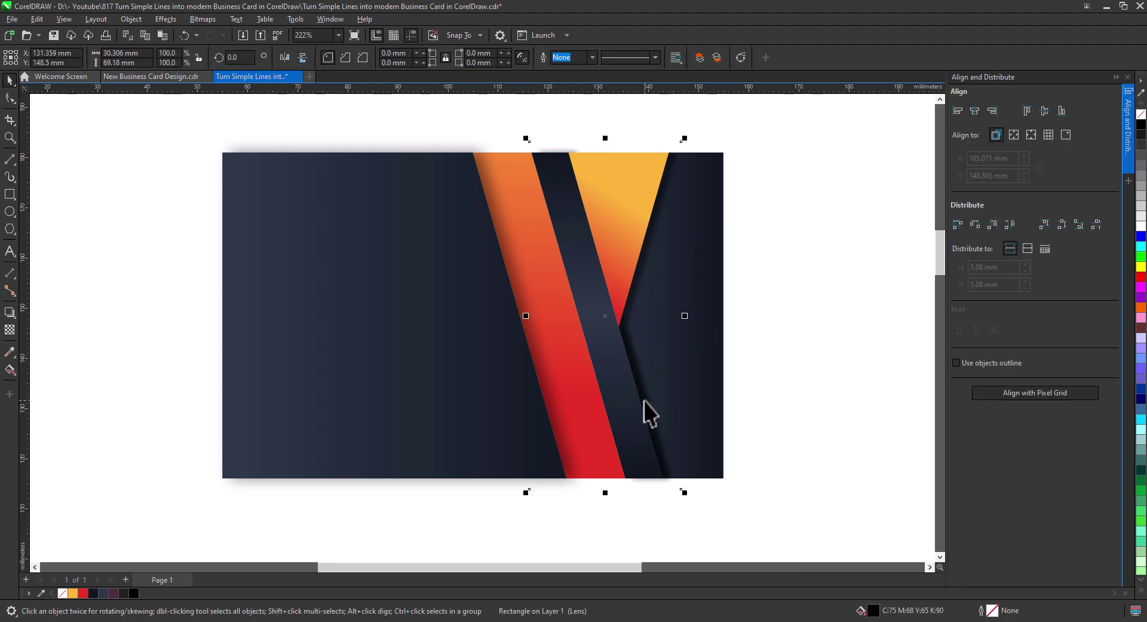
pyautogui.rightClick(646, 408)
pyautogui.click(658, 186)
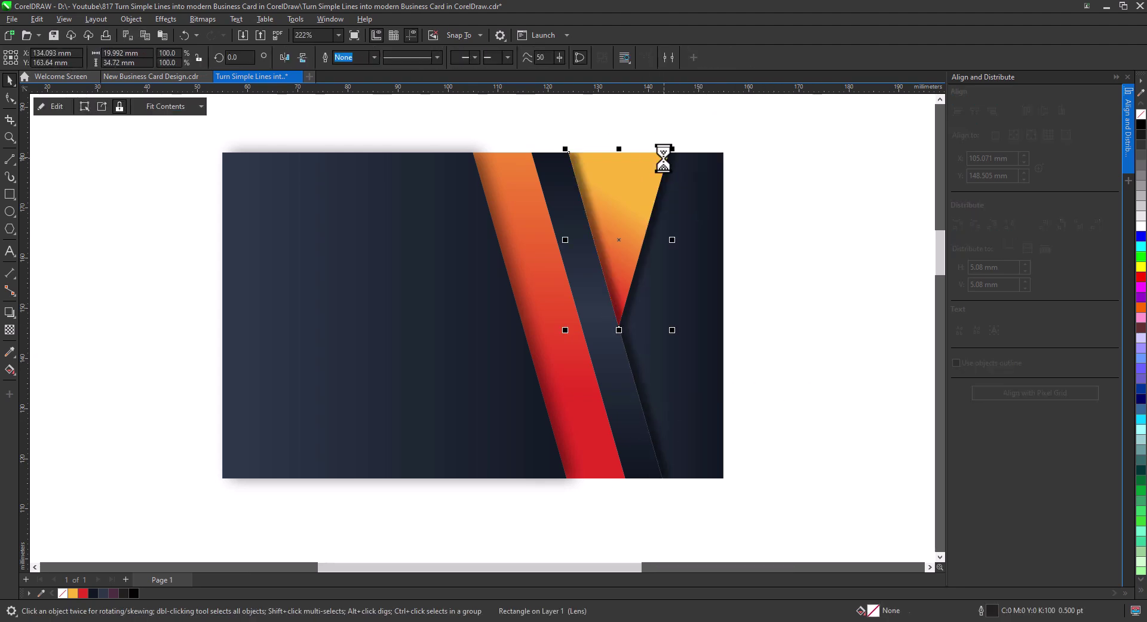
pyautogui.click(559, 428)
# PowerClip the orange-red stripes inside the card and select the clipped stripe.
pyautogui.rightClick(558, 429)
pyautogui.click(584, 441)
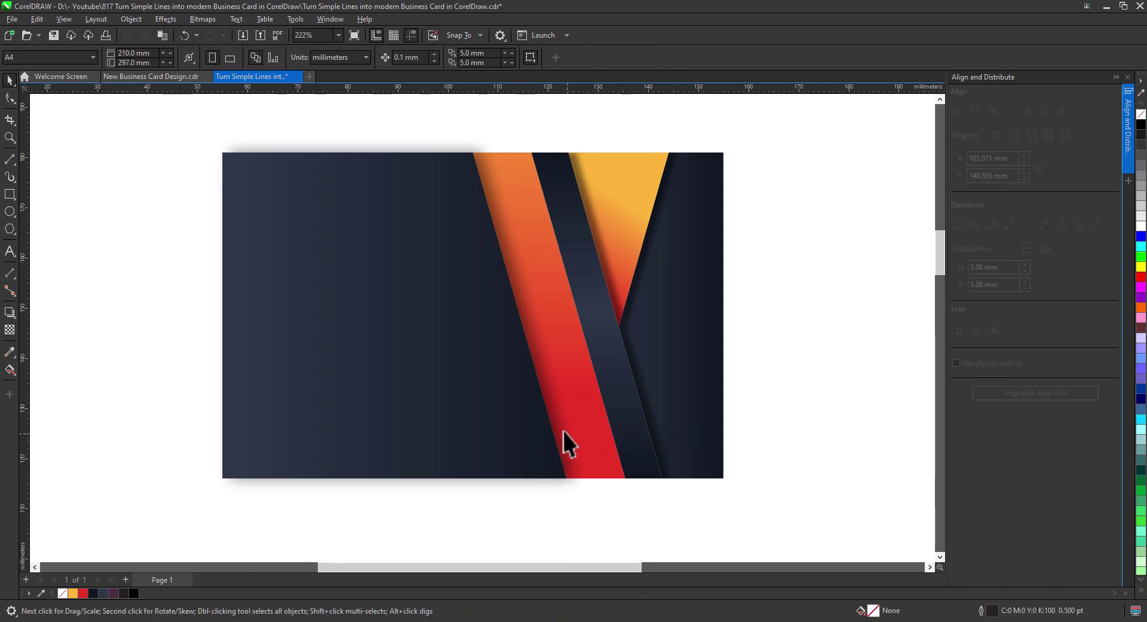
pyautogui.rightClick(559, 441)
pyautogui.click(623, 307)
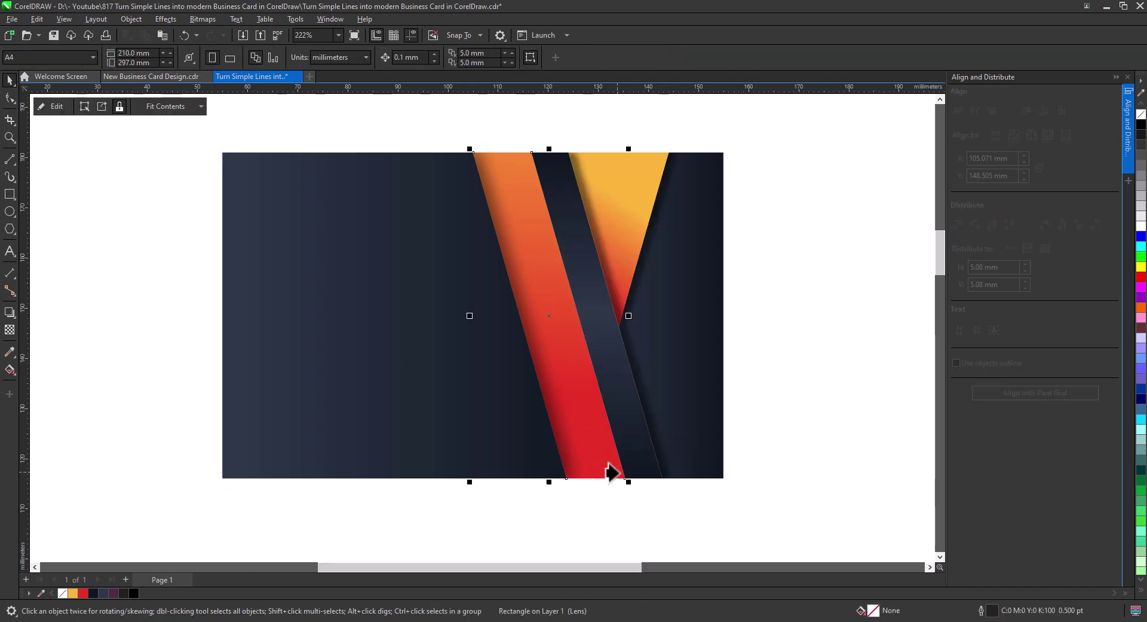
pyautogui.click(611, 472)
# Apply a drop shadow preset to the orange-red stripe.
pyautogui.click(10, 312)
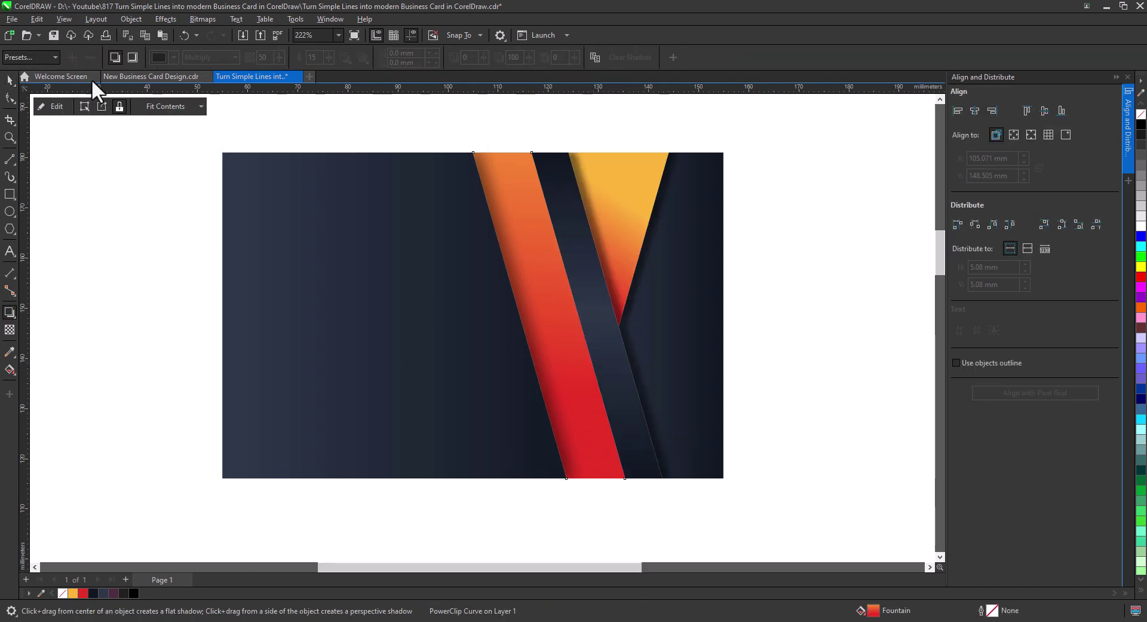
pyautogui.click(55, 57)
pyautogui.click(23, 249)
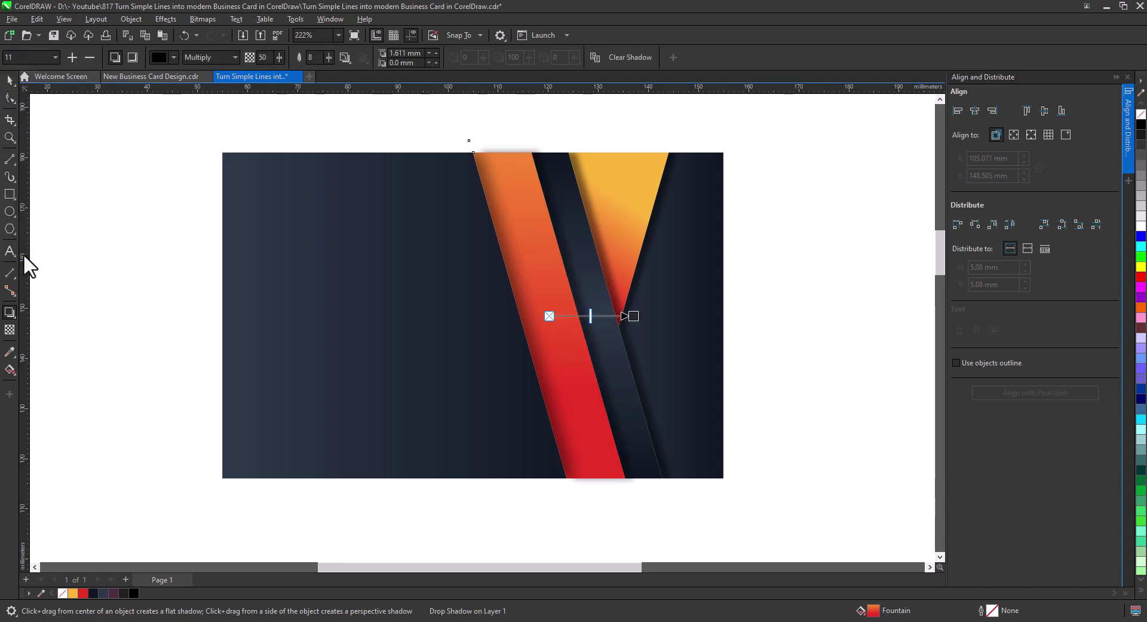
pyautogui.click(10, 80)
pyautogui.click(769, 440)
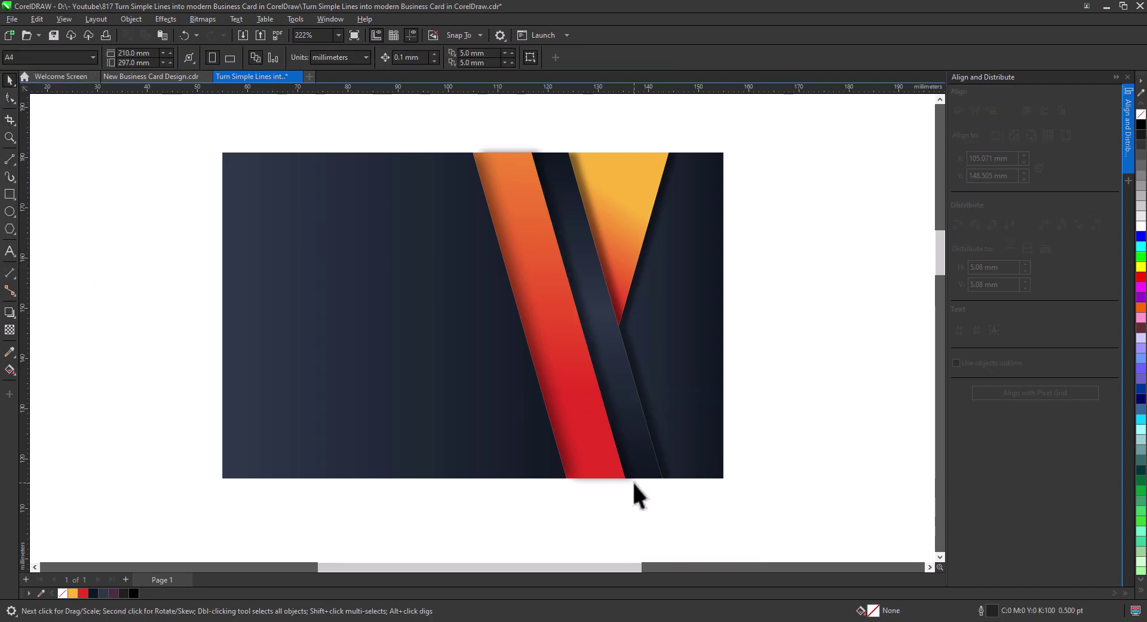
pyautogui.rightClick(635, 496)
pyautogui.click(654, 439)
pyautogui.click(648, 468)
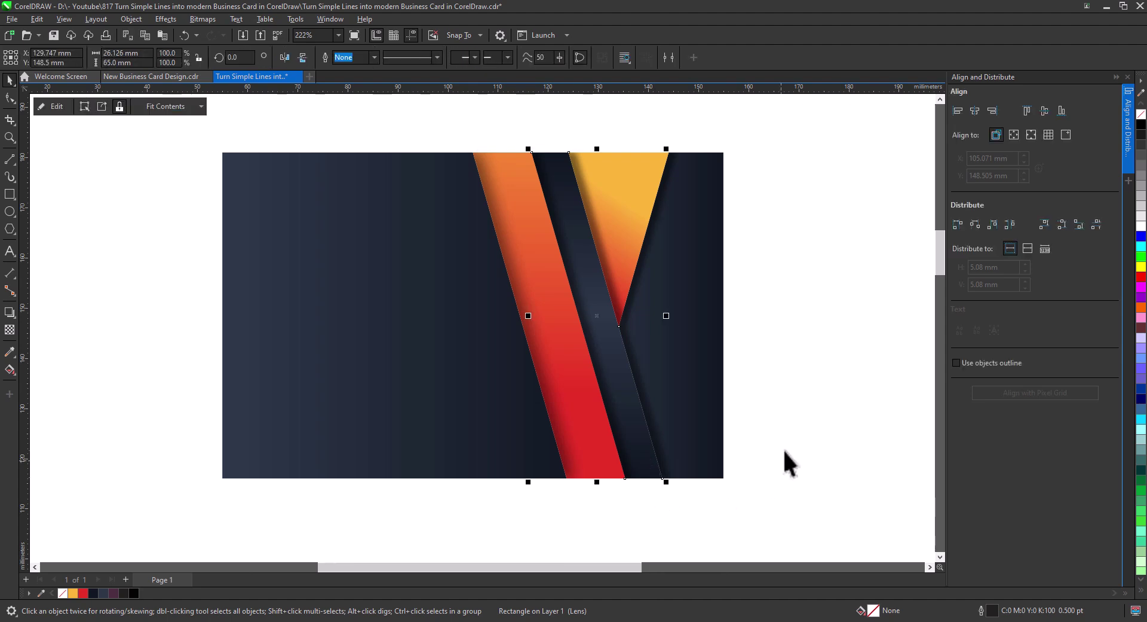
# Copy the whole card below the original and mirror the copy horizontally.
pyautogui.click(786, 460)
pyautogui.scroll(-1, 663, 422)
pyautogui.scroll(-1, 620, 334)
pyautogui.scroll(-2, 621, 343)
pyautogui.hotkey('ctrl', 'a')
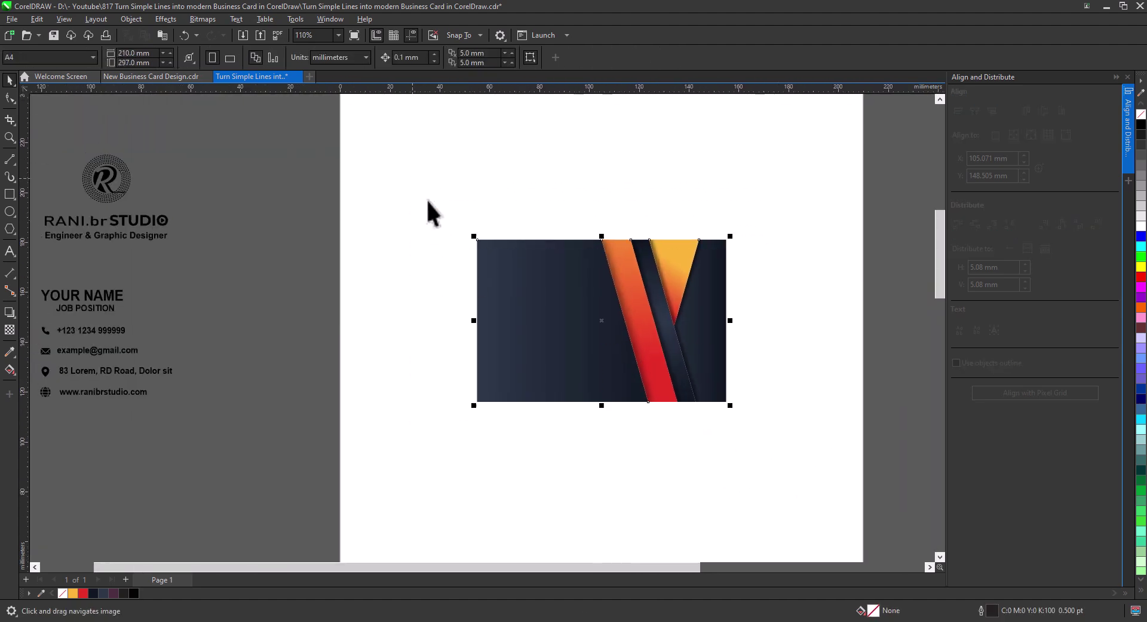
pyautogui.moveTo(558, 312)
pyautogui.mouseDown()
pyautogui.moveTo(558, 217)
pyautogui.moveTo(616, 376)
pyautogui.moveTo(591, 365)
pyautogui.mouseUp()
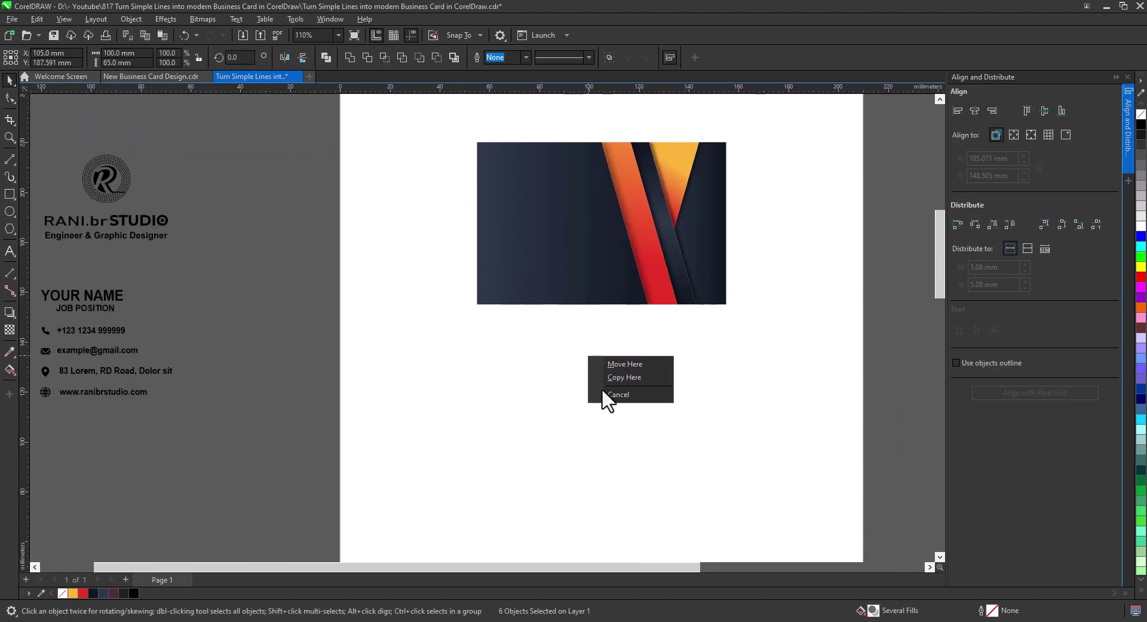
pyautogui.click(609, 386)
pyautogui.click(285, 58)
pyautogui.click(378, 327)
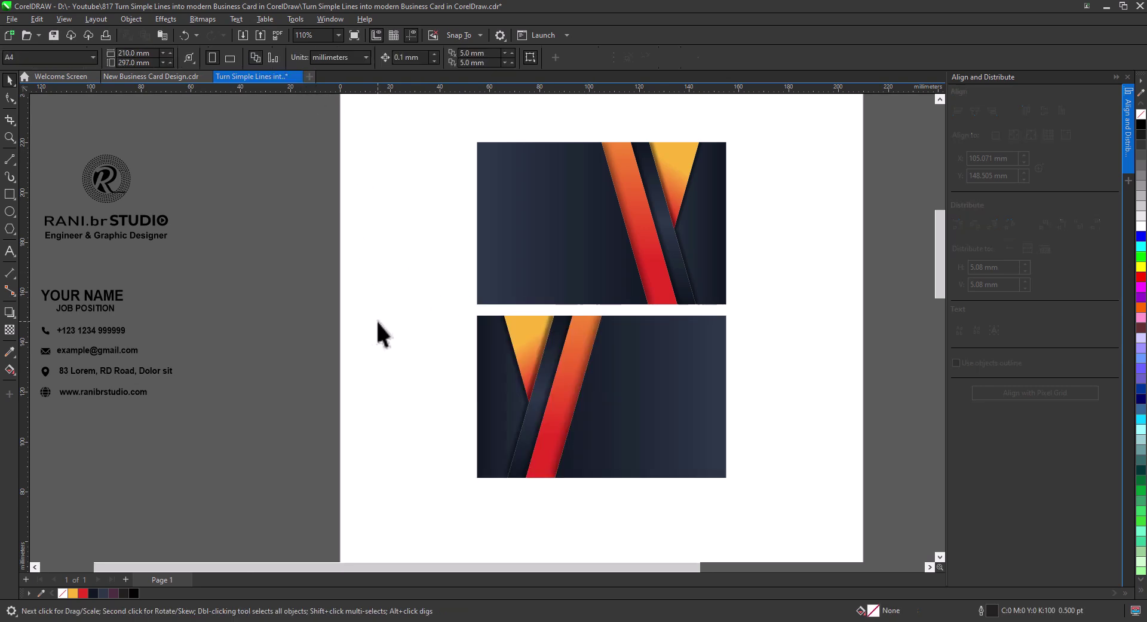
# Copy the contact details onto the lower card in white, scaled down to its lower right.
pyautogui.hscroll(-1, 254, 386)
pyautogui.moveTo(270, 426)
pyautogui.mouseDown()
pyautogui.moveTo(73, 292)
pyautogui.moveTo(674, 362)
pyautogui.mouseUp()
pyautogui.click(708, 387)
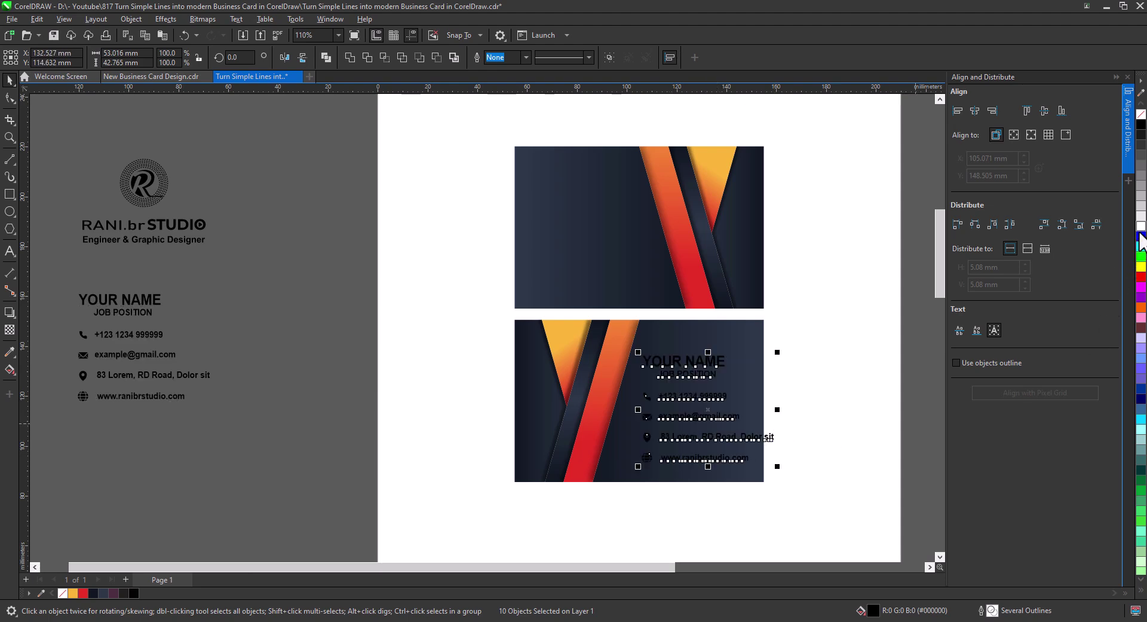
pyautogui.click(1141, 228)
pyautogui.scroll(2, 762, 479)
pyautogui.moveTo(810, 469); pyautogui.dragTo(779, 460)
pyautogui.moveTo(621, 399); pyautogui.dragTo(597, 432)
# Add a divider line under the name and job title, and centre all three horizontally.
pyautogui.moveTo(819, 340); pyautogui.dragTo(543, 248)
pyautogui.moveTo(638, 301)
pyautogui.mouseDown()
pyautogui.moveTo(675, 285)
pyautogui.moveTo(751, 307)
pyautogui.moveTo(704, 288)
pyautogui.mouseUp()
pyautogui.click(768, 357)
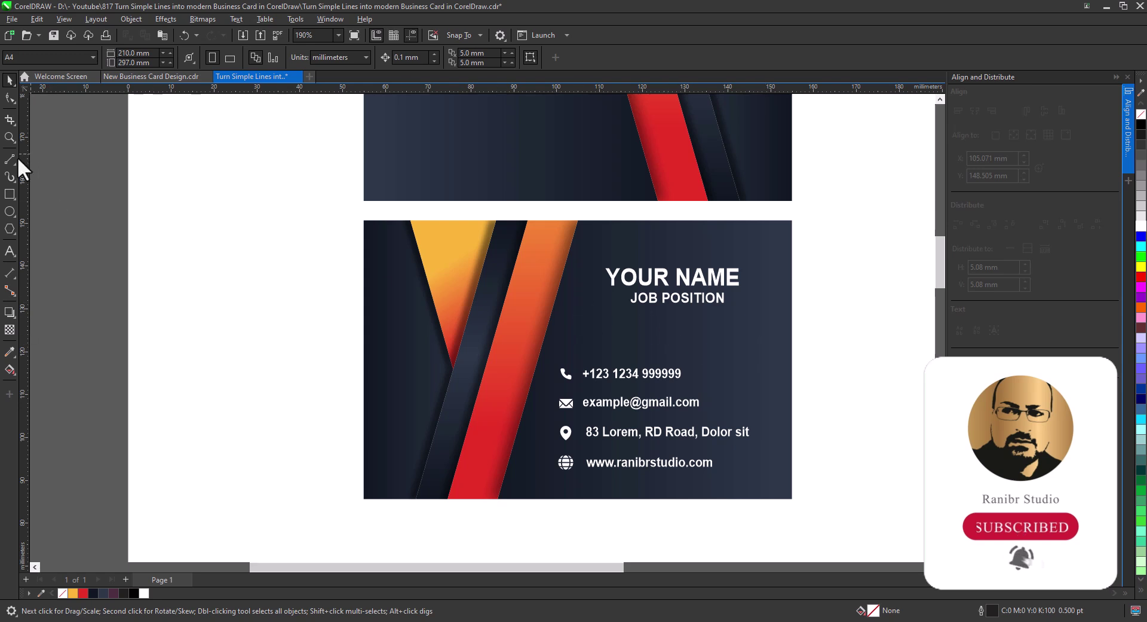
pyautogui.click(10, 159)
pyautogui.moveTo(557, 293); pyautogui.dragTo(781, 293)
pyautogui.click(10, 79)
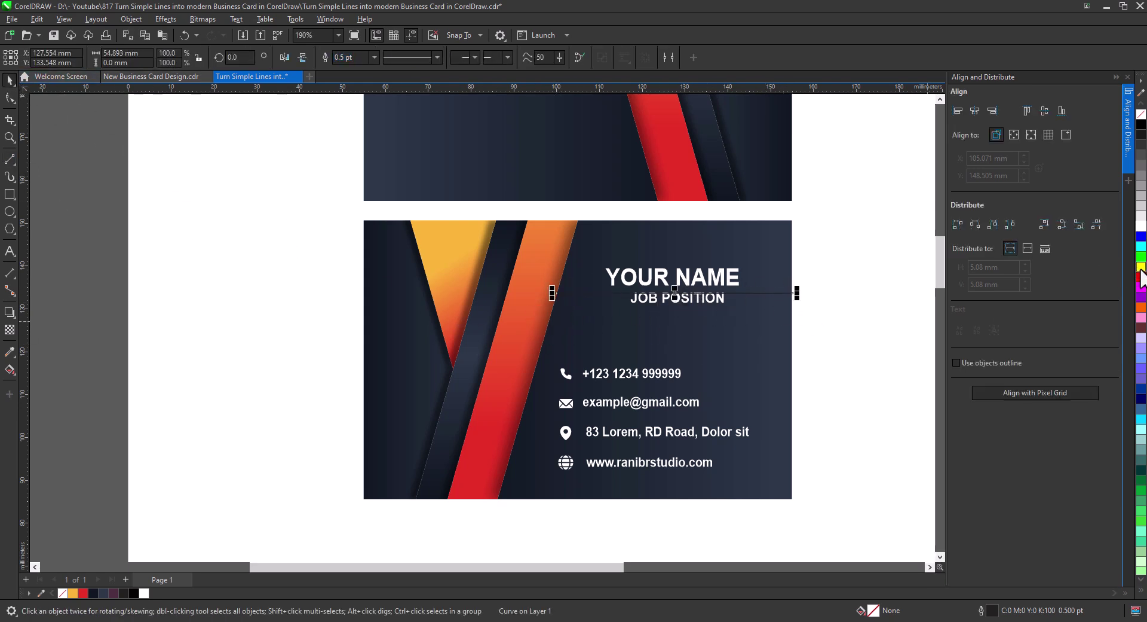
pyautogui.moveTo(781, 332); pyautogui.dragTo(602, 249)
pyautogui.keyDown('shift'); pyautogui.click(784, 293); pyautogui.keyUp('shift')
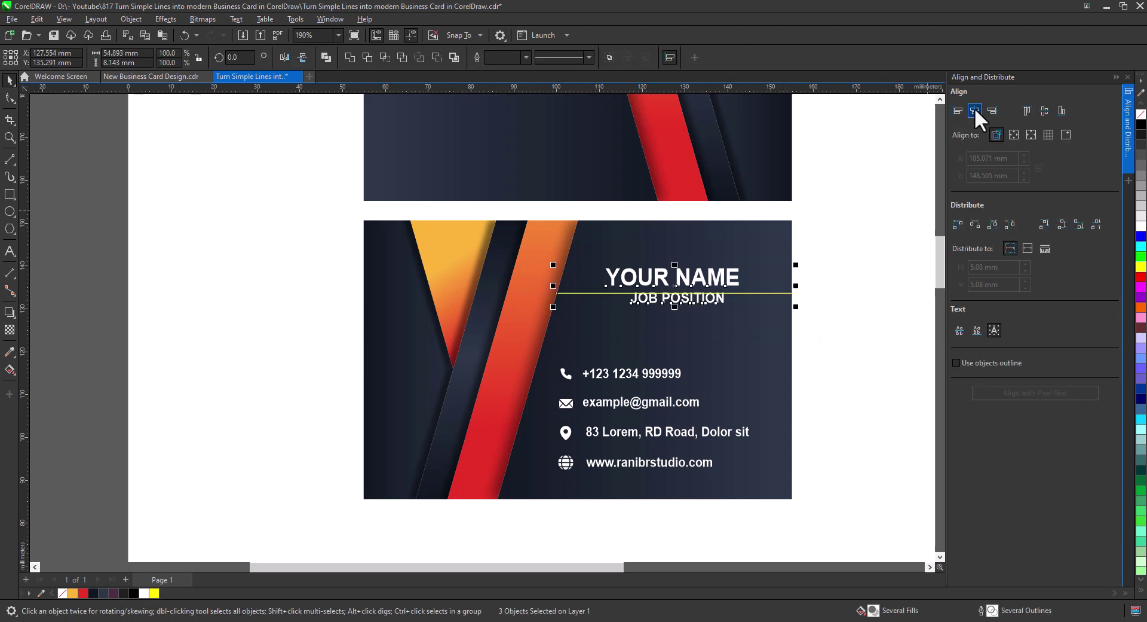
pyautogui.click(976, 111)
pyautogui.click(818, 319)
pyautogui.click(776, 292)
pyautogui.click(805, 367)
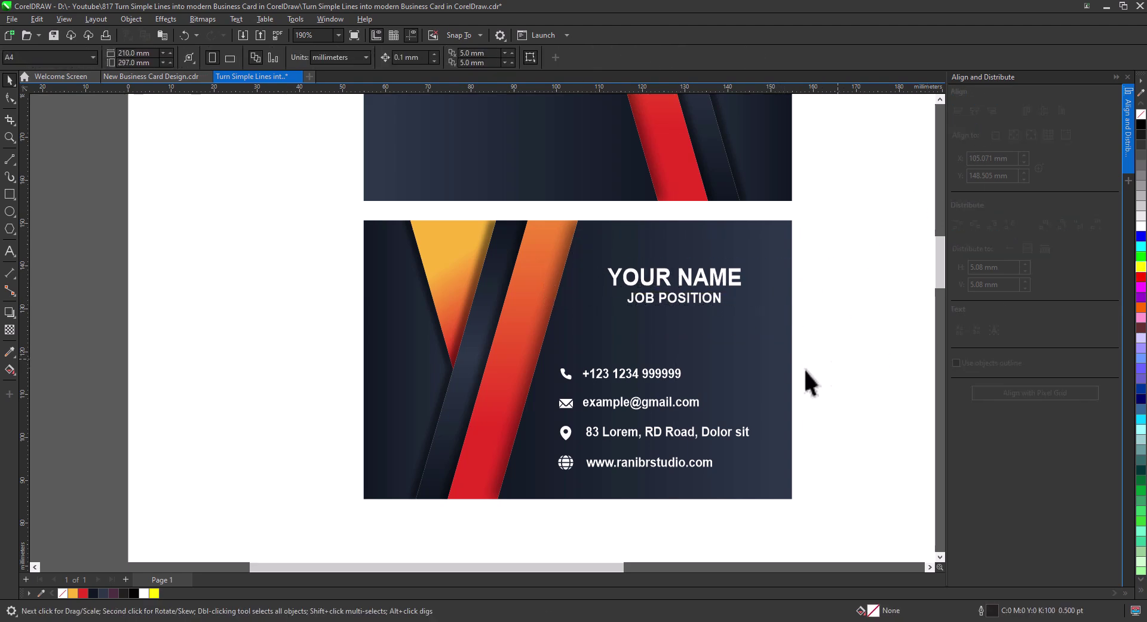
# Copy the logo and studio name onto the front card, scaled down and filled white.
pyautogui.scroll(-4, 651, 418)
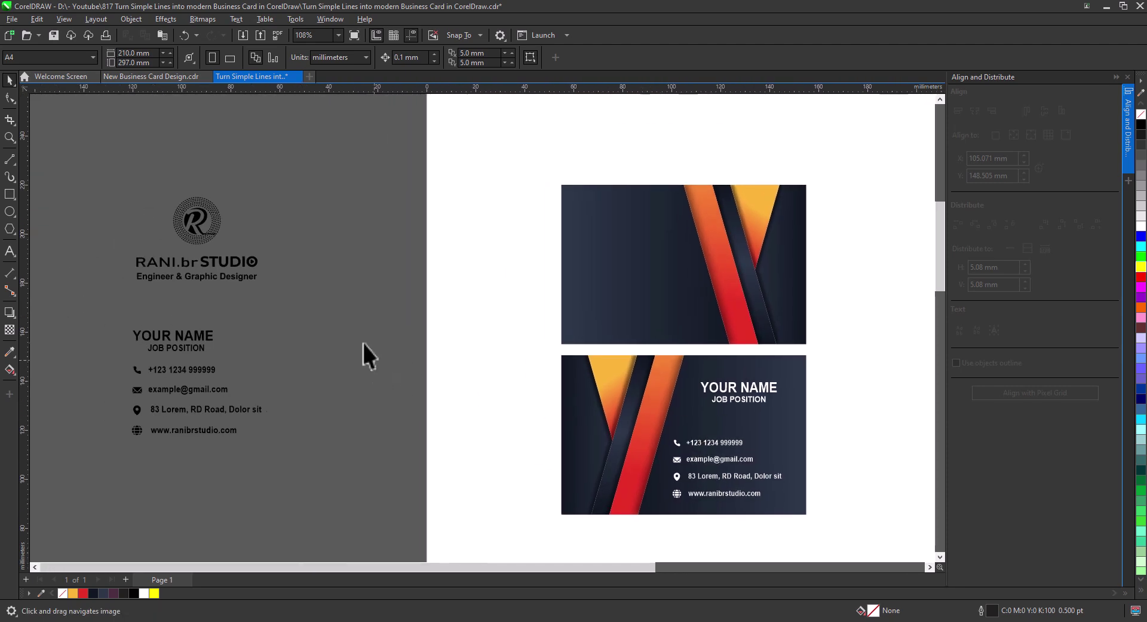
pyautogui.moveTo(117, 159); pyautogui.dragTo(117, 160)
pyautogui.moveTo(173, 220); pyautogui.dragTo(610, 249)
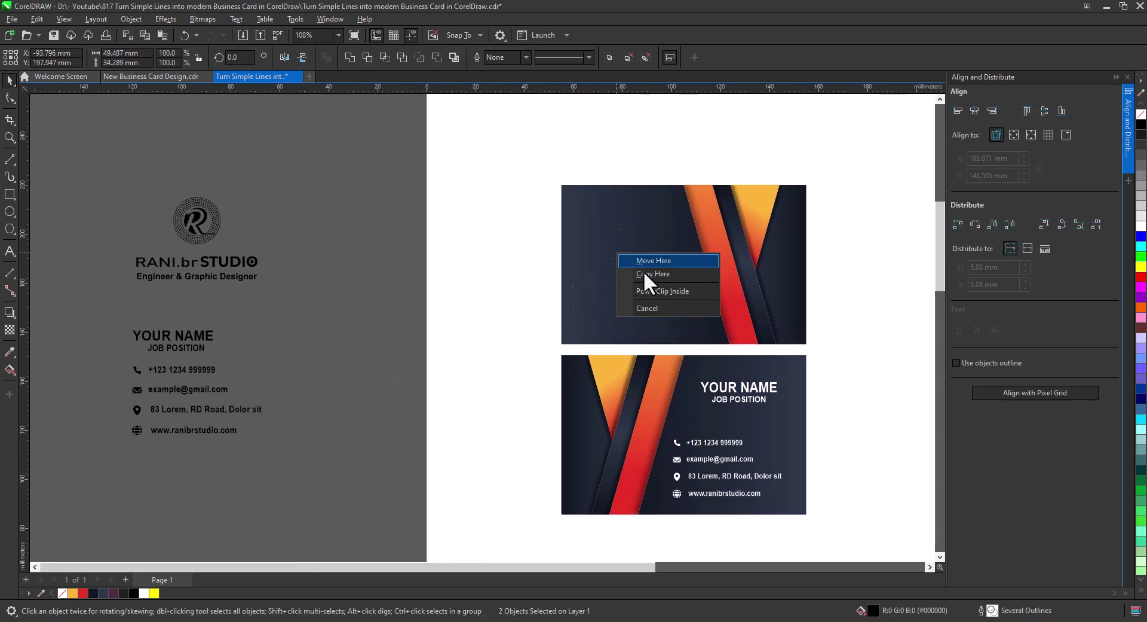
pyautogui.click(651, 272)
pyautogui.moveTo(698, 313); pyautogui.dragTo(680, 301)
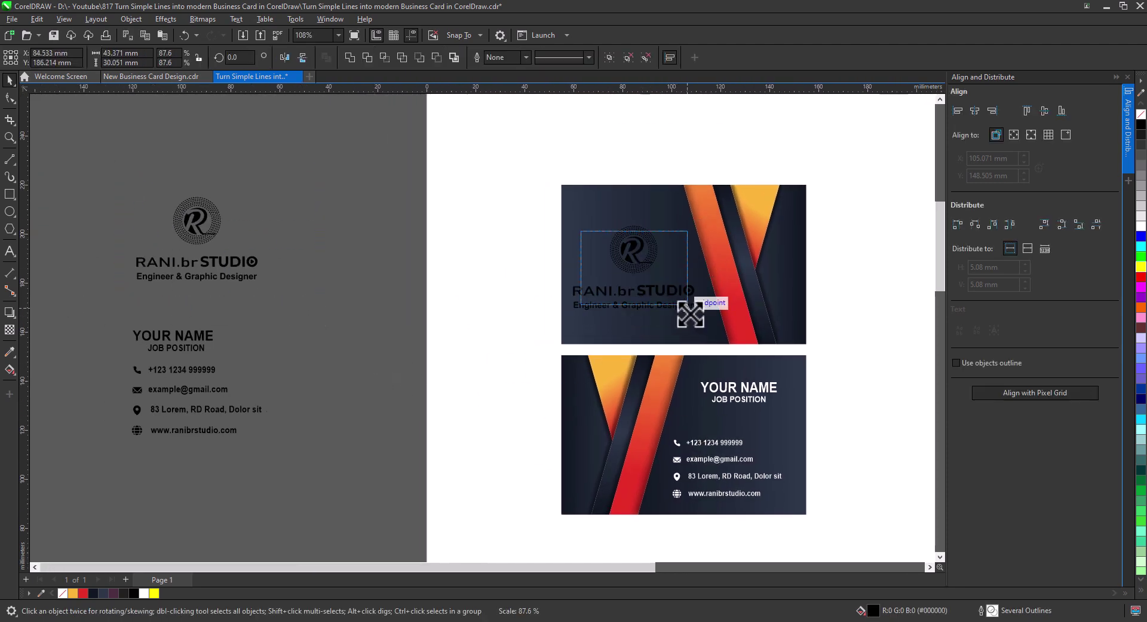
pyautogui.click(1140, 226)
# Group the white logo and studio name, then centre the group vertically on the card.
pyautogui.scroll(2, 691, 295)
pyautogui.scroll(1, 658, 299)
pyautogui.moveTo(230, 184); pyautogui.dragTo(504, 328)
pyautogui.rightClick(421, 279)
pyautogui.click(460, 325)
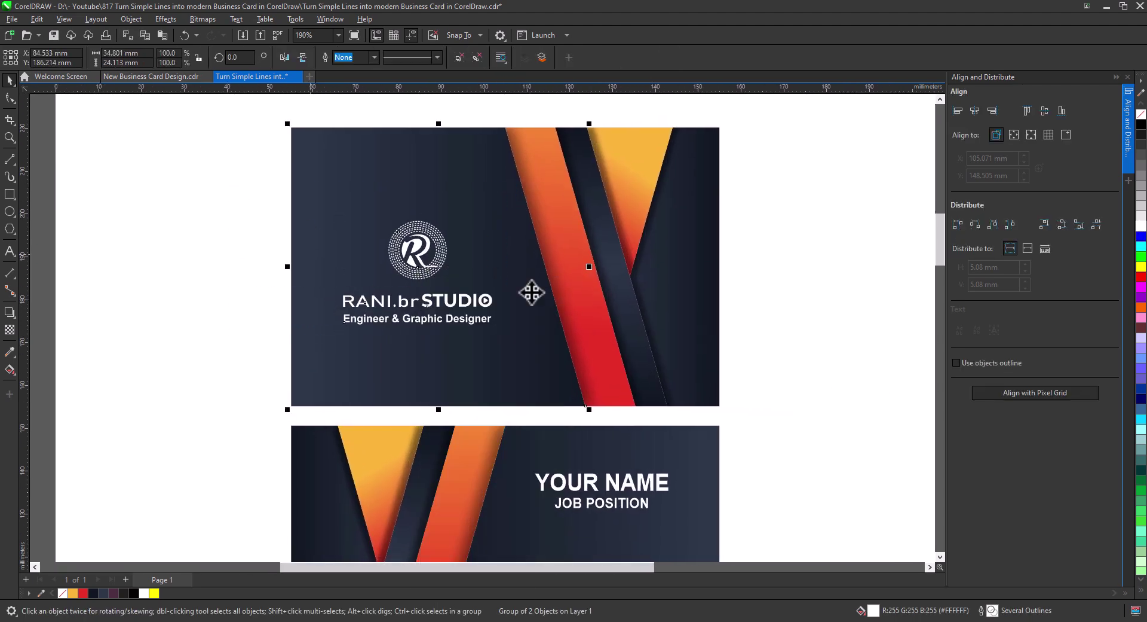
pyautogui.click(1045, 111)
pyautogui.click(833, 298)
pyautogui.scroll(-1, 687, 314)
pyautogui.scroll(-1, 691, 321)
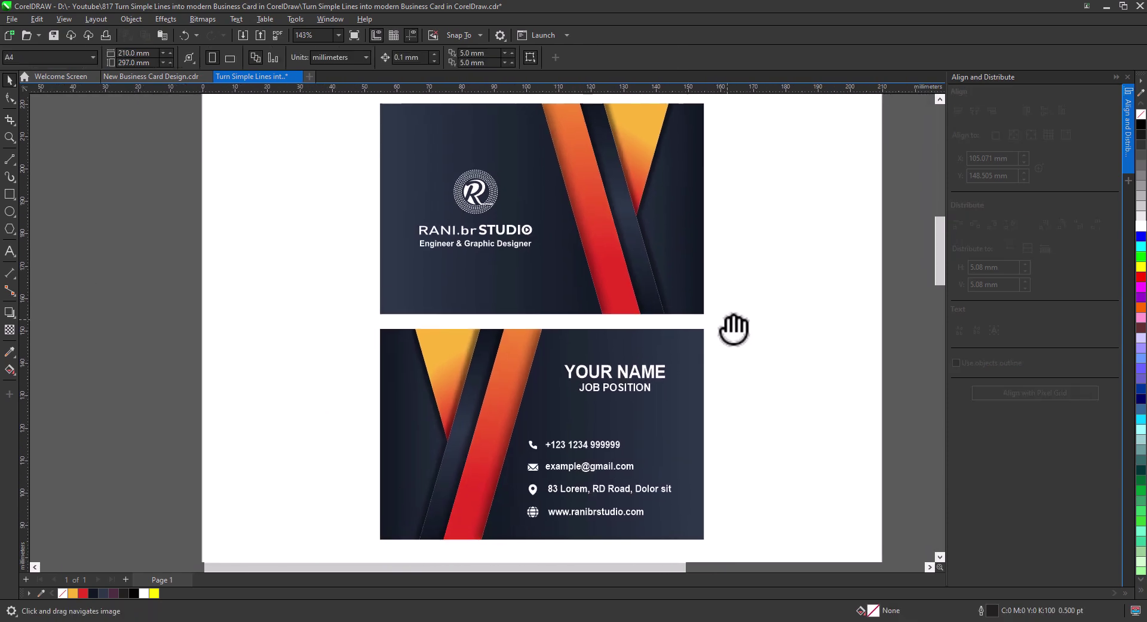